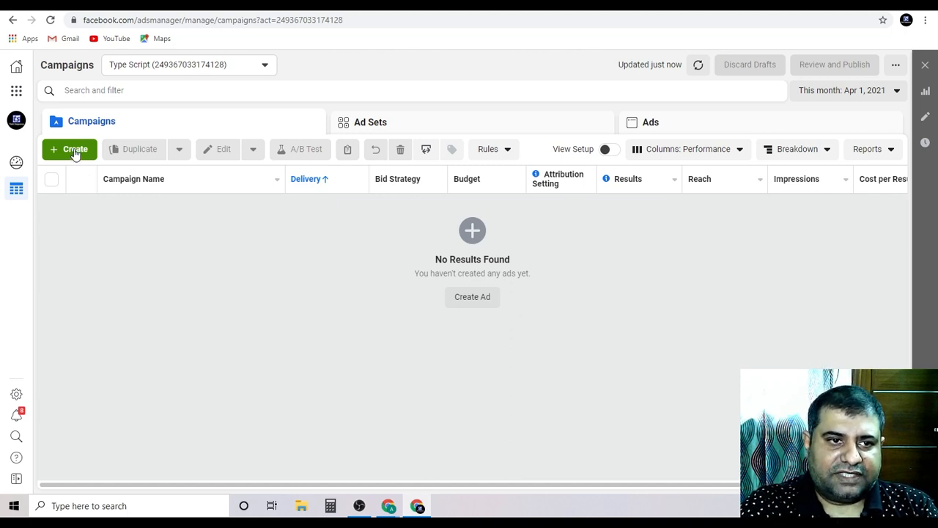
Create a new campaign with the Reach objective
click(75, 151)
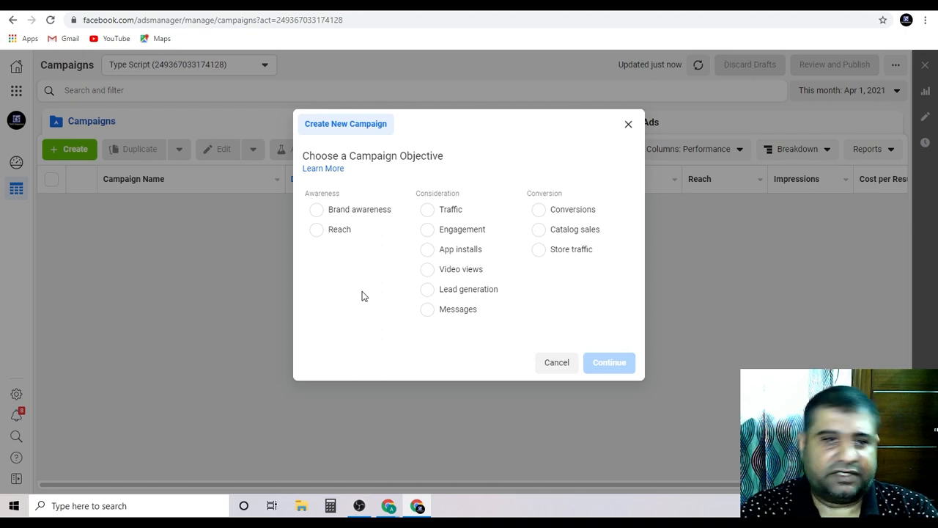
click(345, 234)
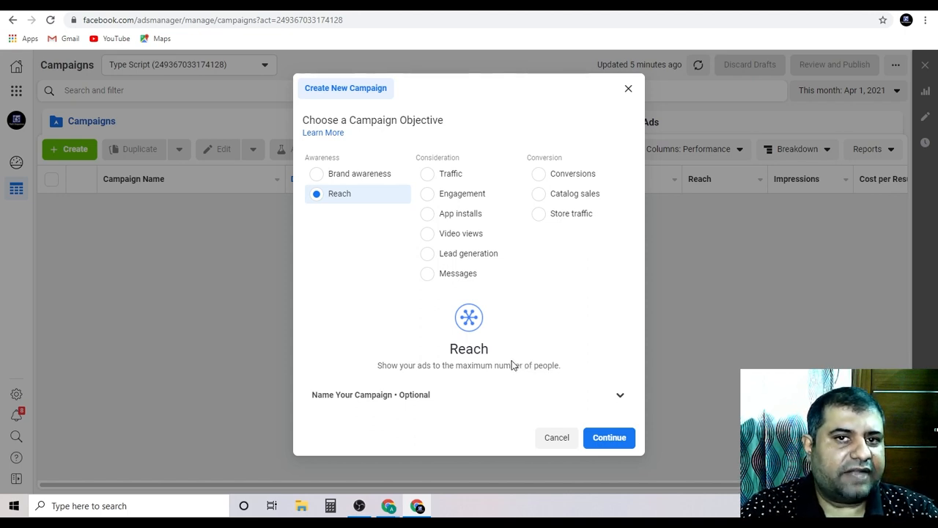
click(616, 441)
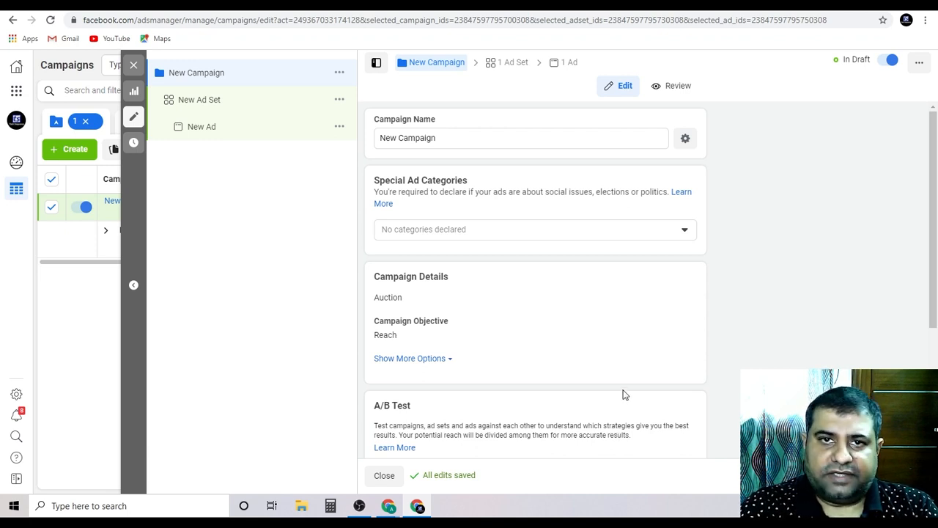
Rename the campaign as test
click(514, 135)
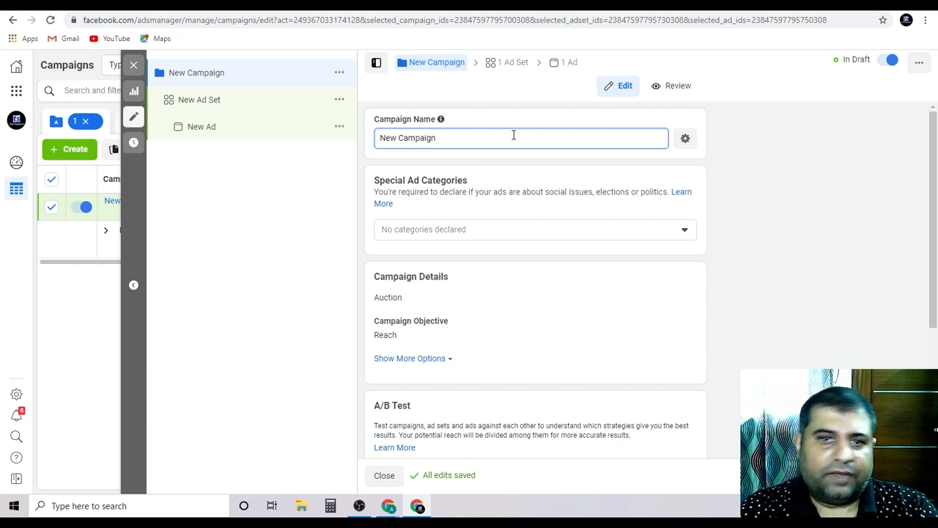
key(ctrl+a)
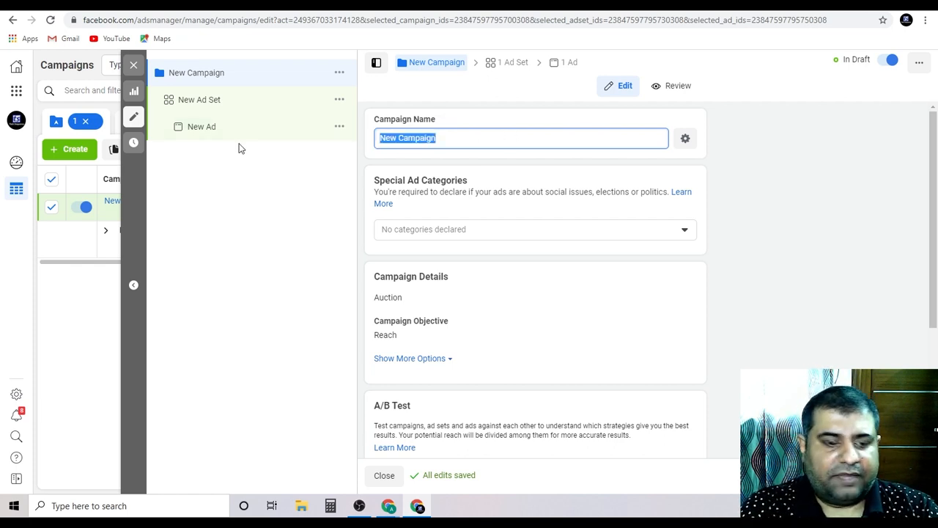
text(test)
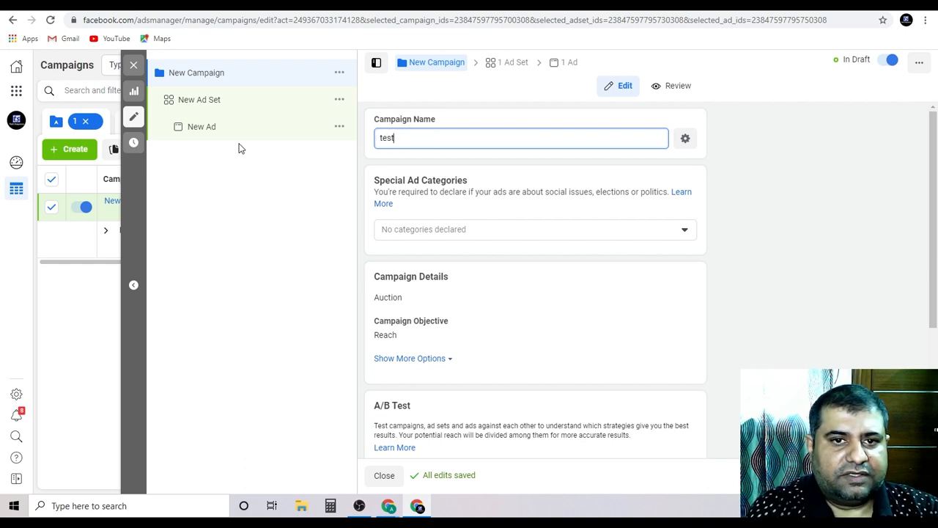
click(835, 236)
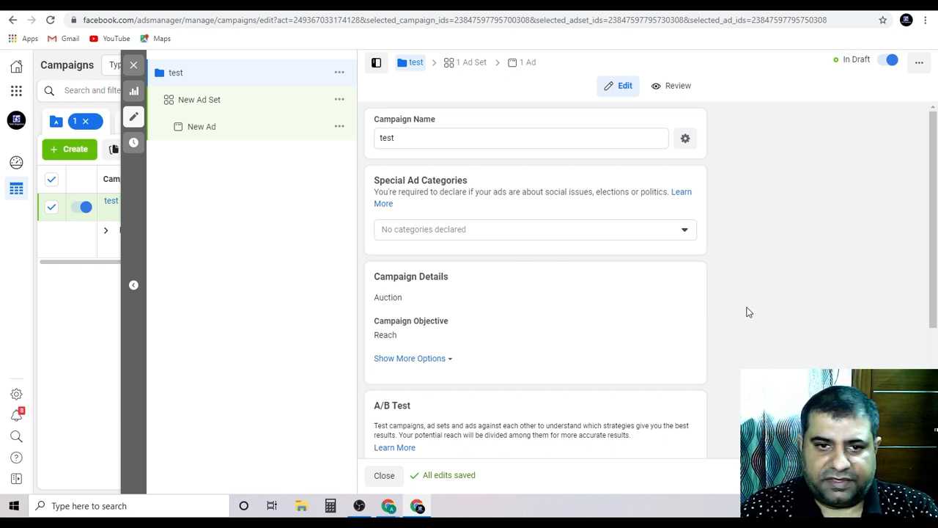
Proceed to the ad set settings and select Tech Sequence as the Facebook Page to promote
scroll(720, 313, down, 1)
scroll(720, 314, down, 1)
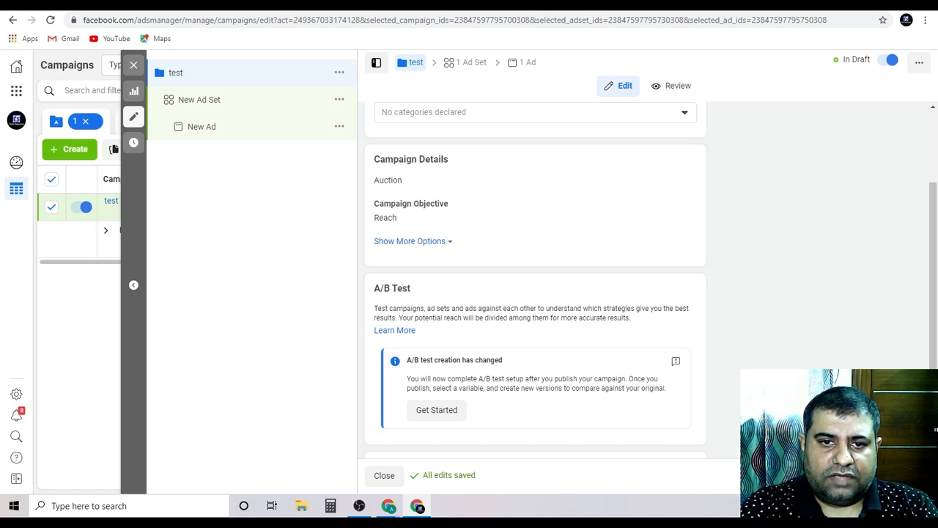
click(909, 475)
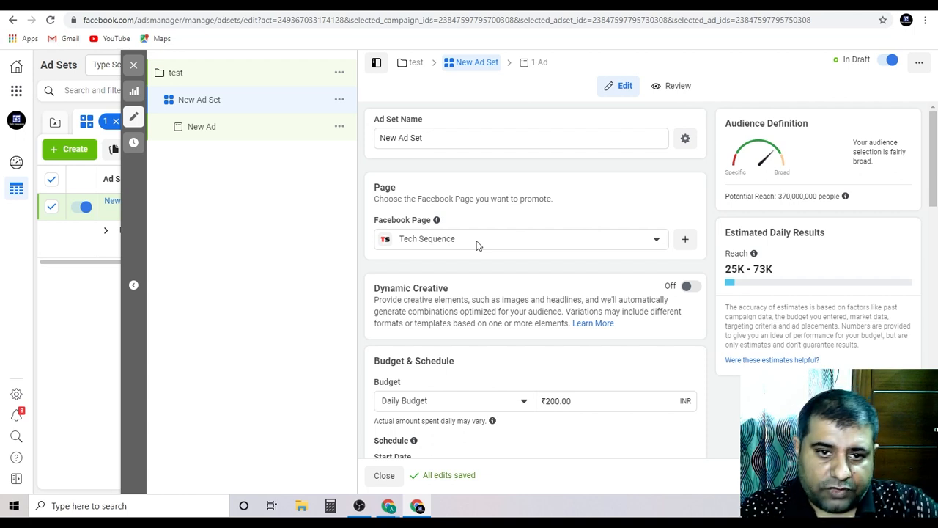
click(476, 242)
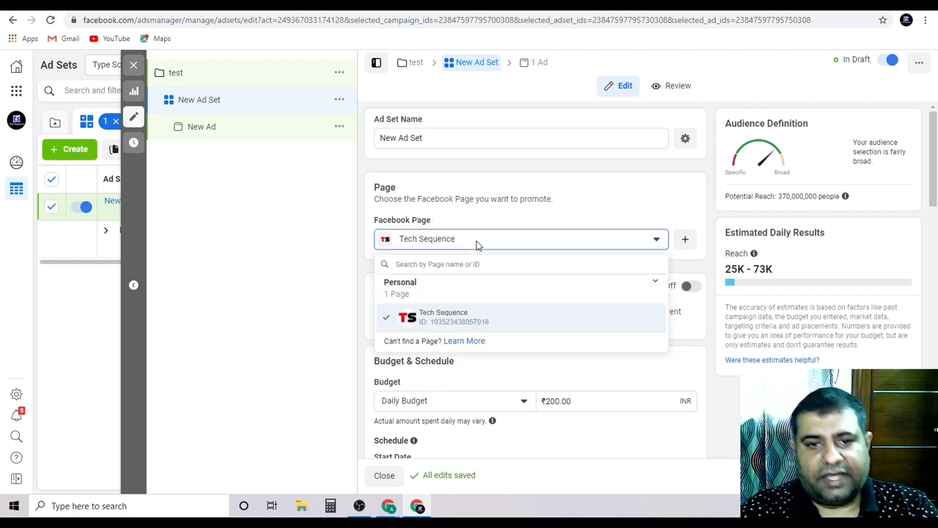
click(511, 316)
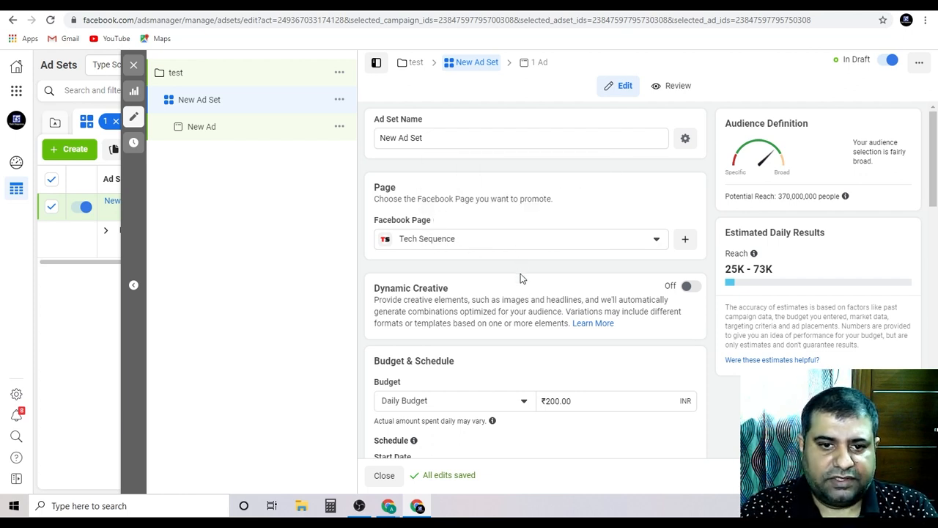
Set the ad set's daily budget to ₹500
scroll(519, 286, down, 2)
scroll(513, 256, up, 1)
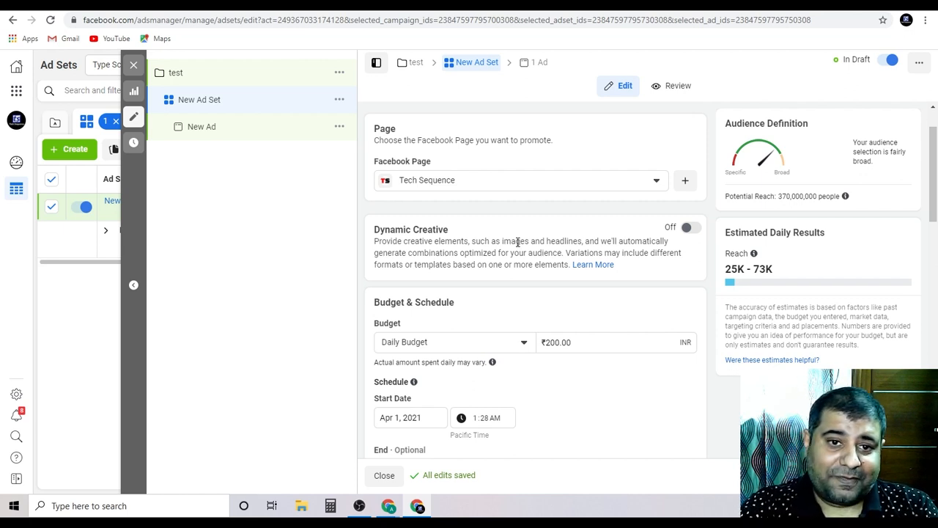
scroll(519, 261, down, 2)
scroll(585, 309, up, 1)
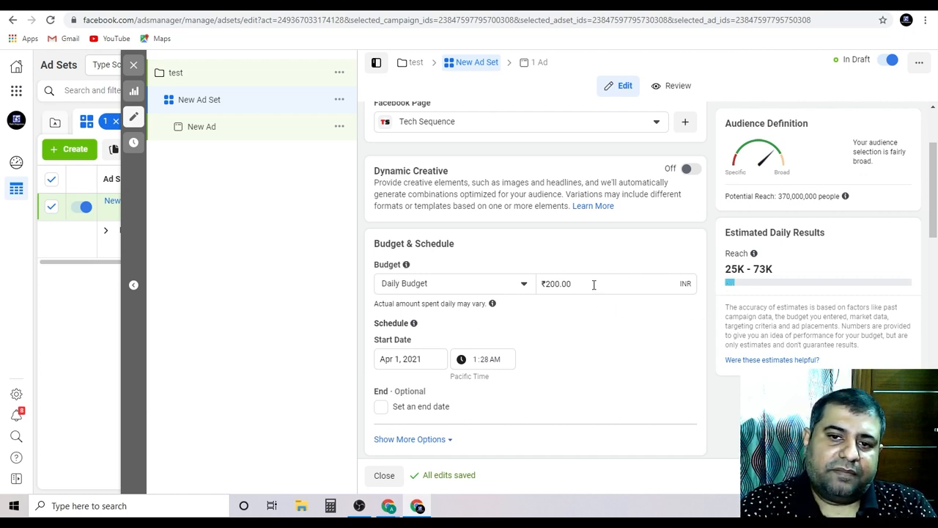
drag(594, 284, 515, 294)
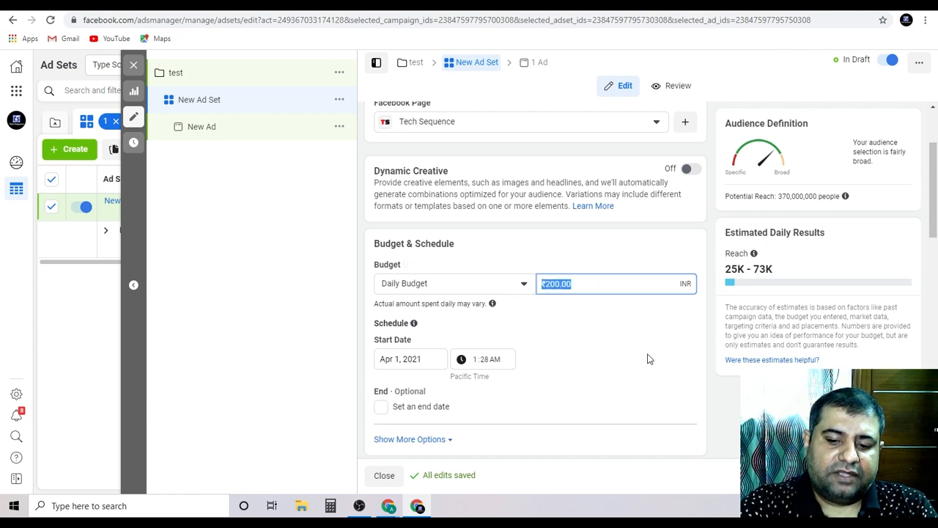
text(500)
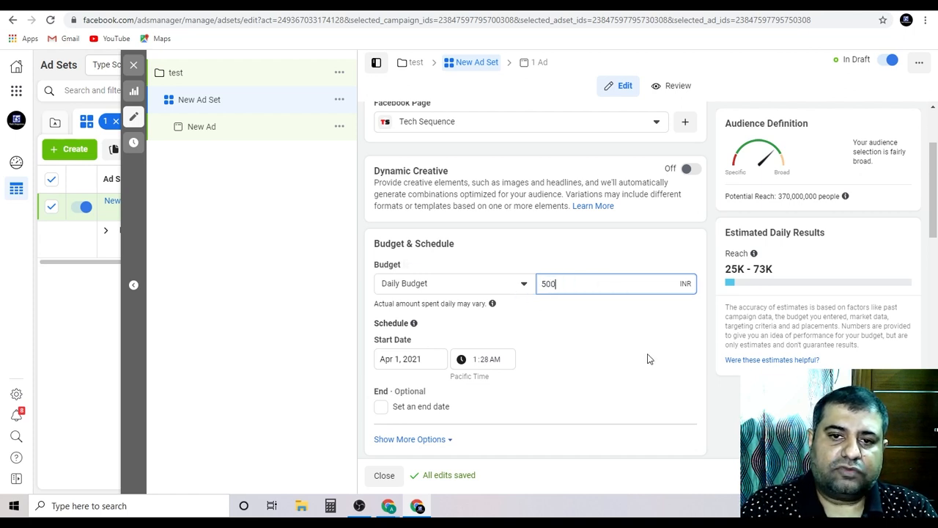
click(648, 359)
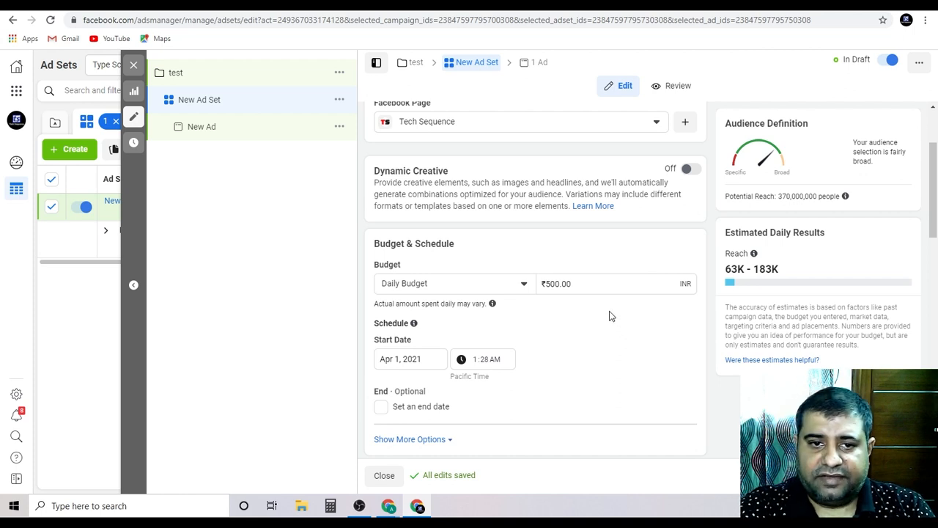
Switch the ad set's budget type to Lifetime Budget and back to Daily Budget
click(513, 292)
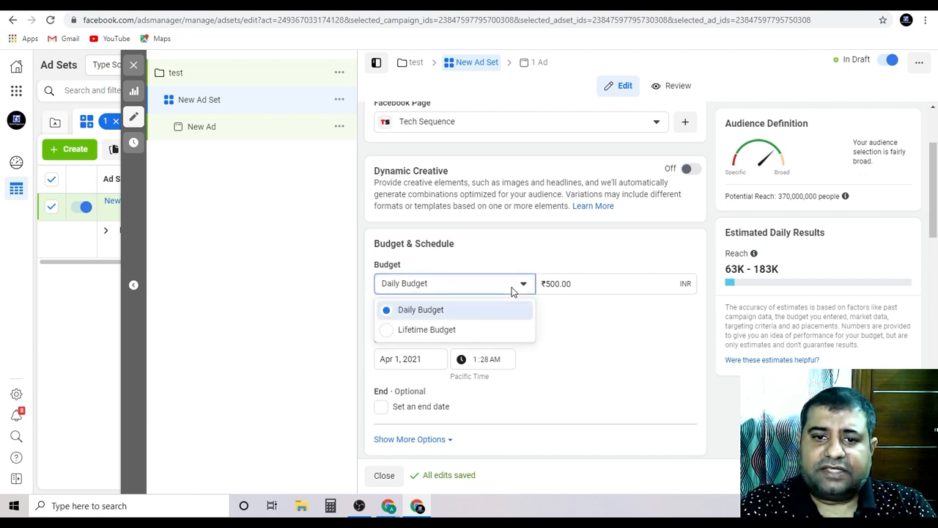
click(502, 328)
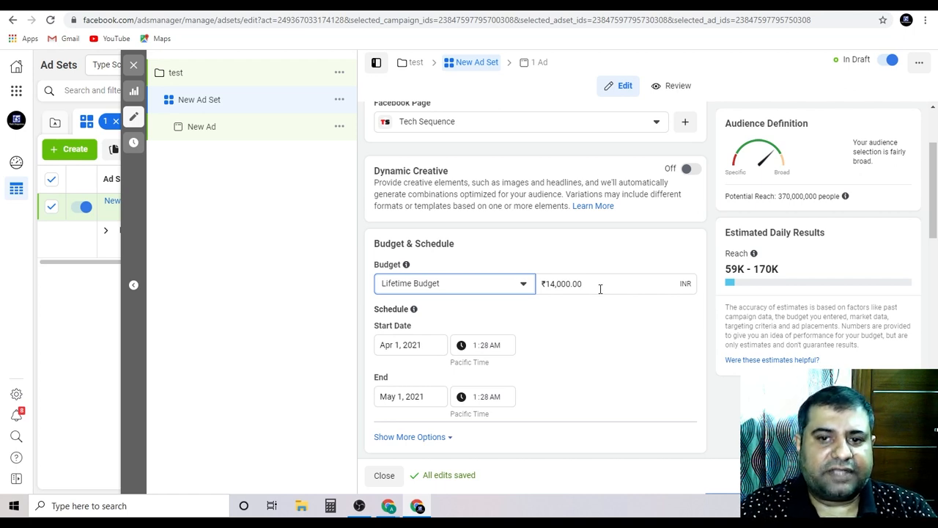
click(505, 286)
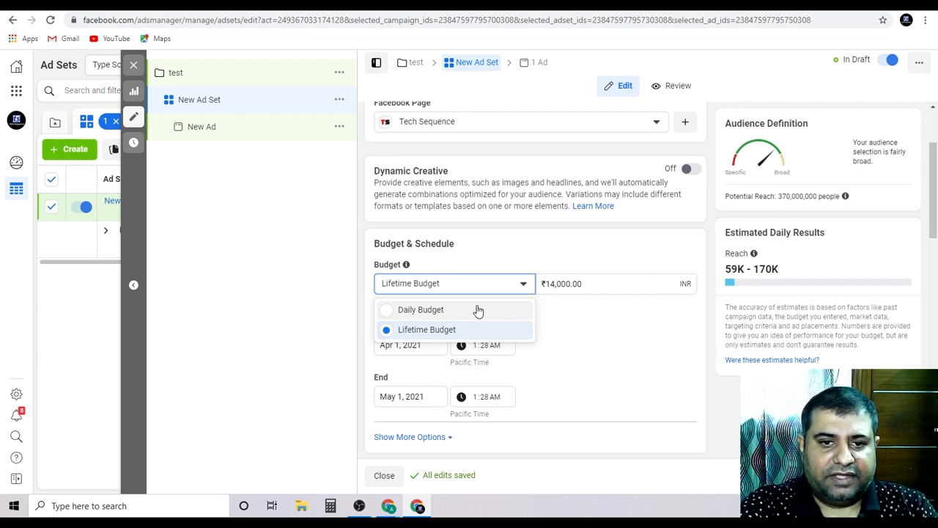
click(478, 309)
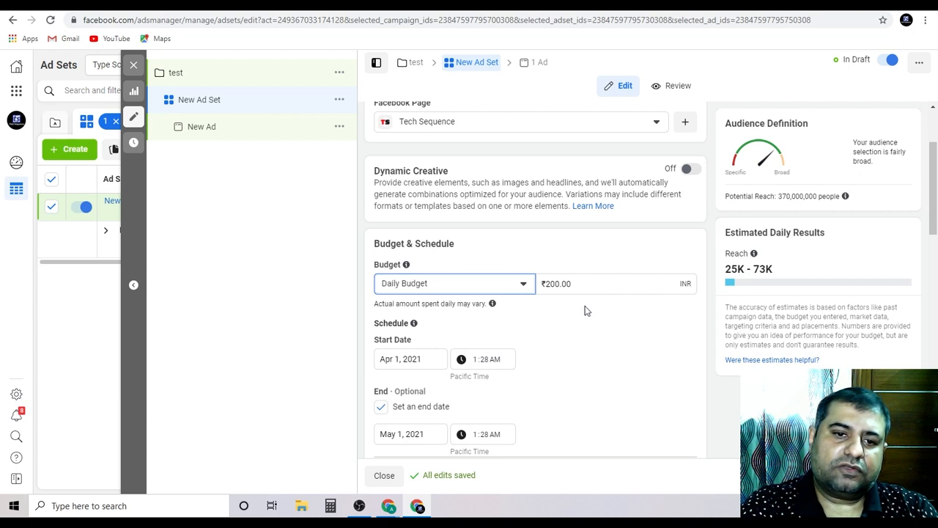
Schedule the ad set to start on Apr 2, 2021 at 2:00 PM, without an end date
scroll(595, 370, down, 1)
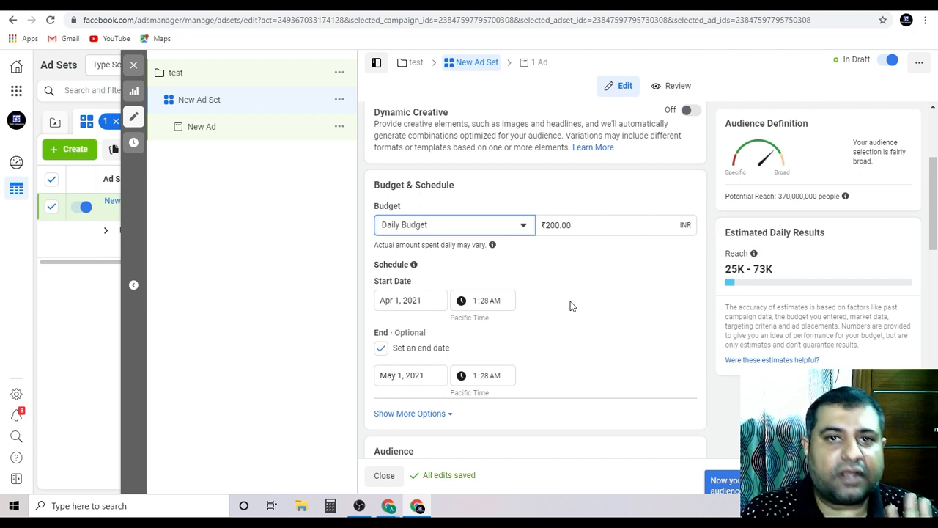
click(391, 301)
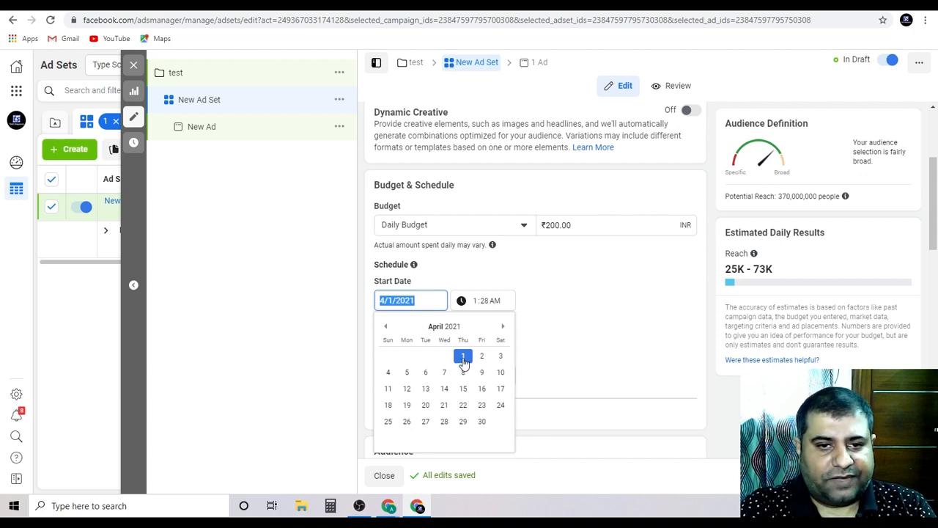
click(480, 359)
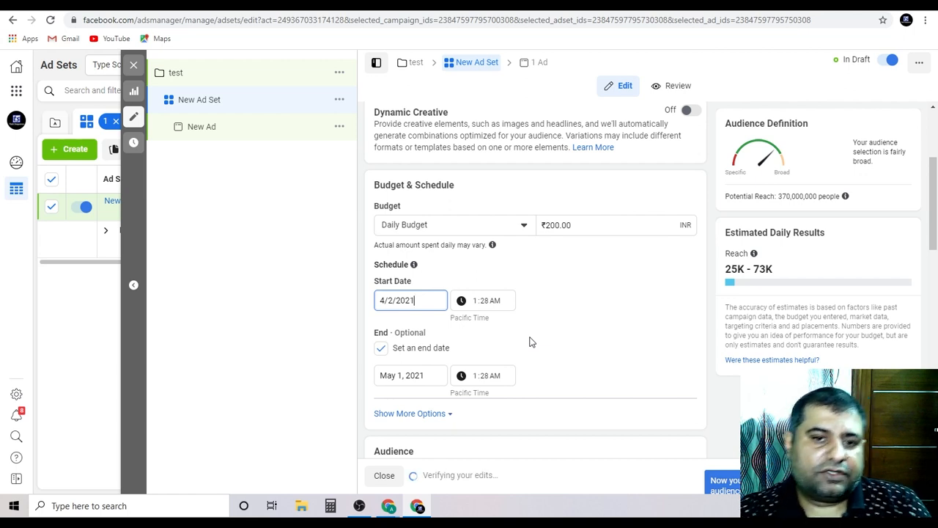
click(479, 301)
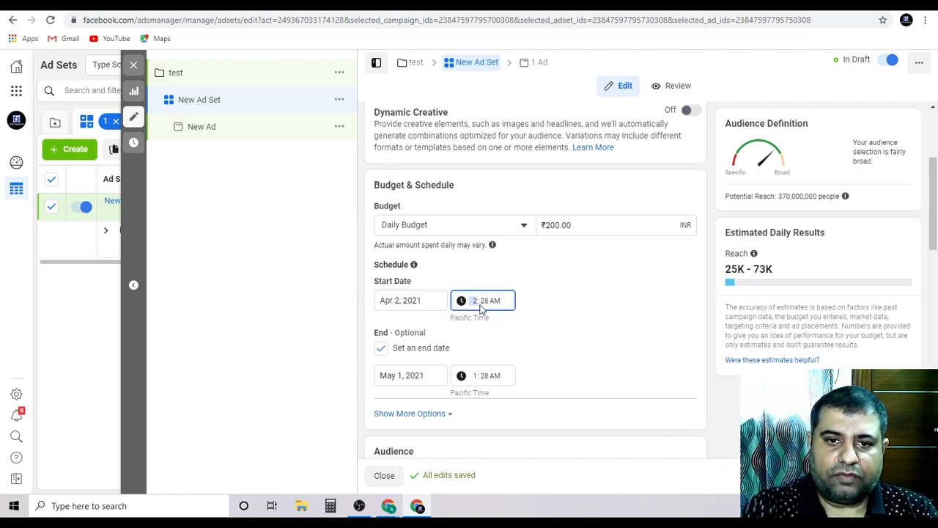
click(482, 306)
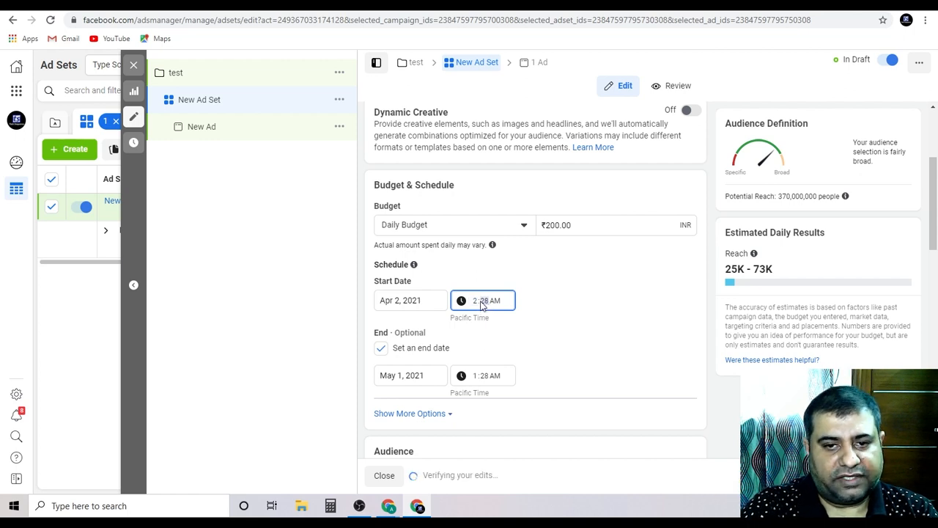
text(00)
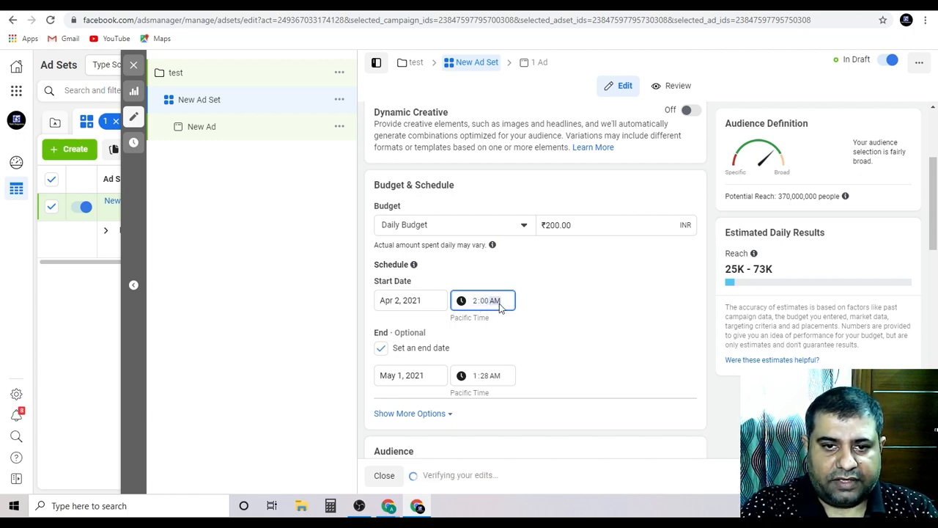
text(p)
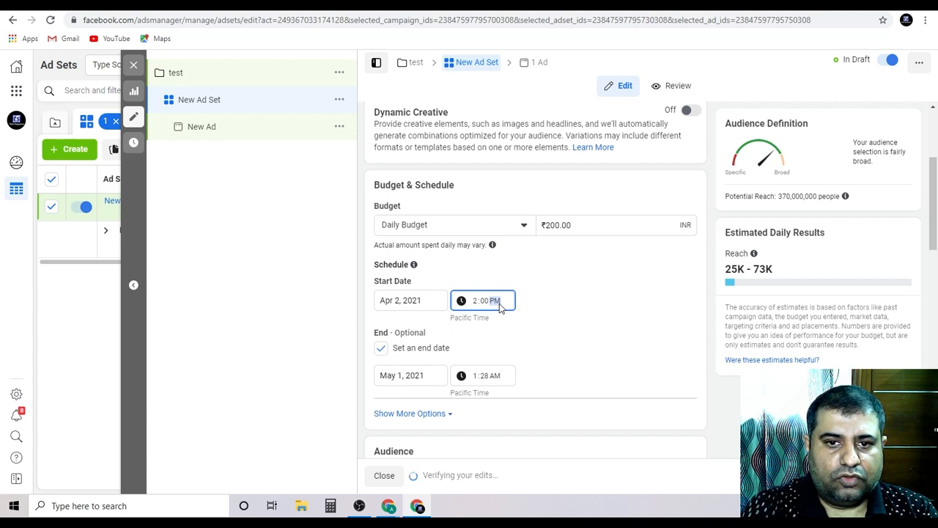
click(541, 301)
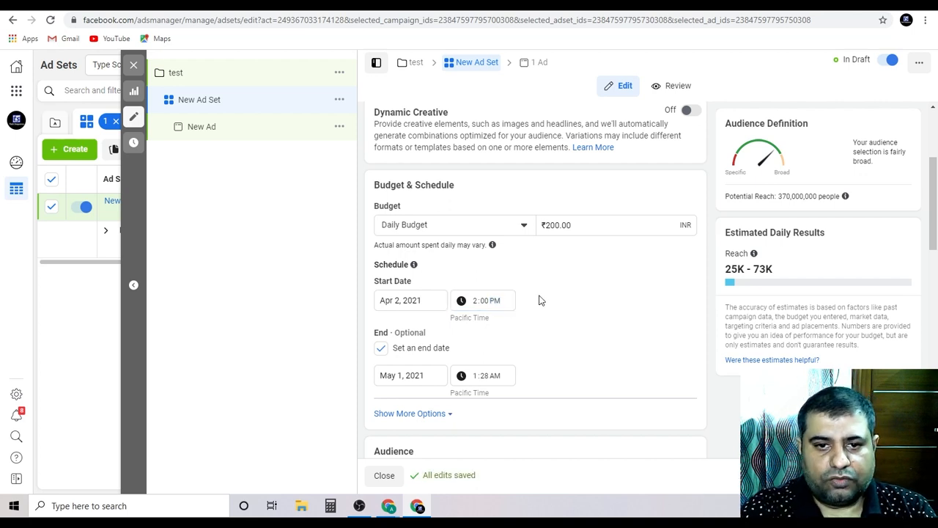
click(381, 348)
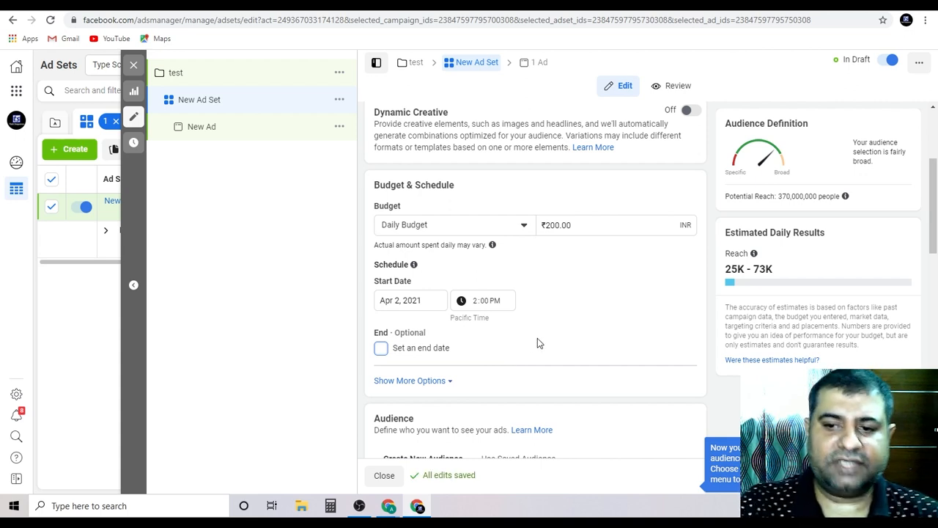
Dismiss the lookalike audience tip and remove India from the new audience's locations
scroll(538, 338, down, 2)
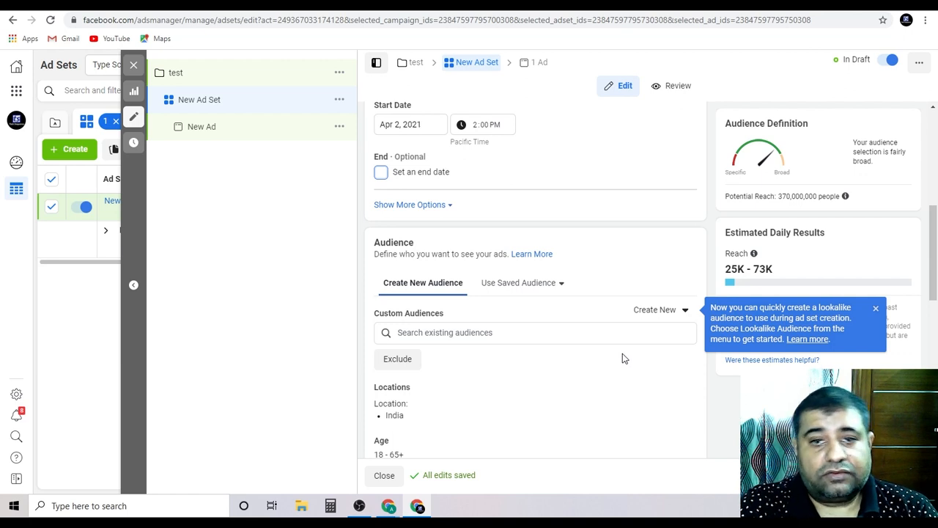
click(876, 308)
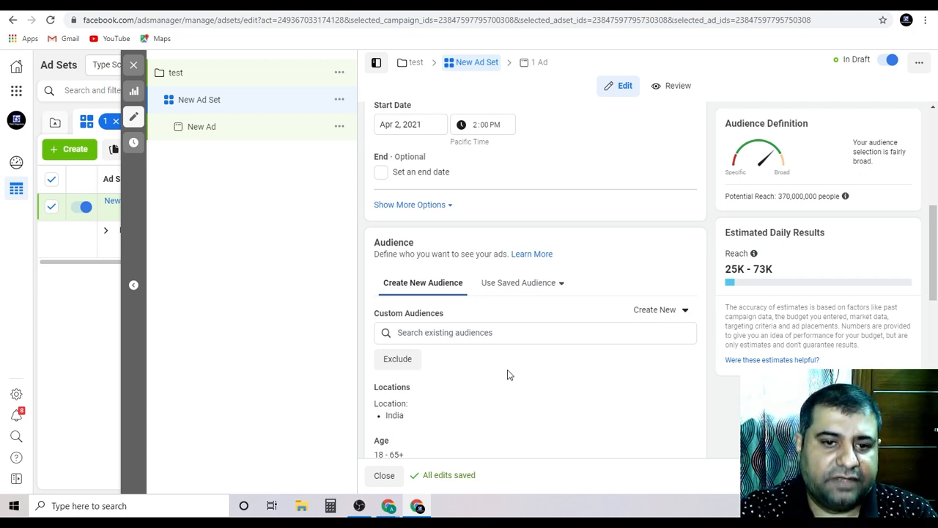
scroll(508, 370, down, 2)
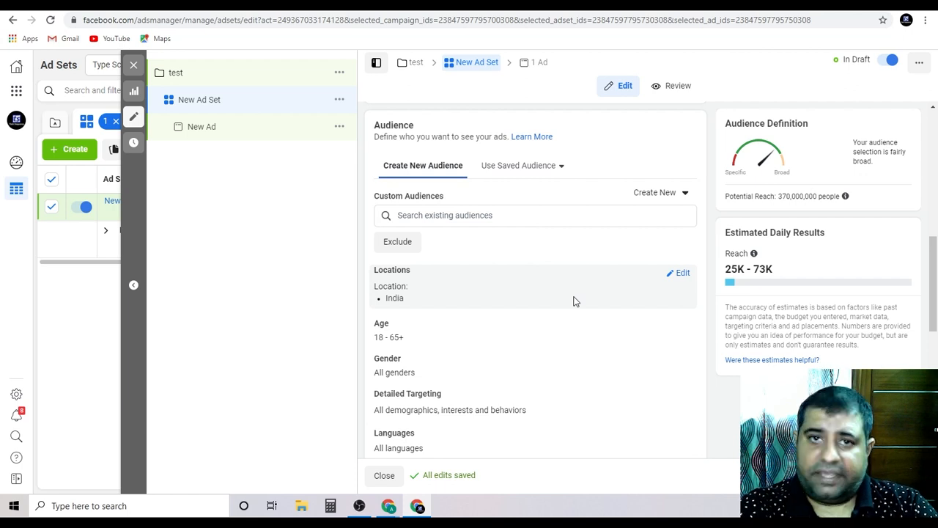
click(678, 275)
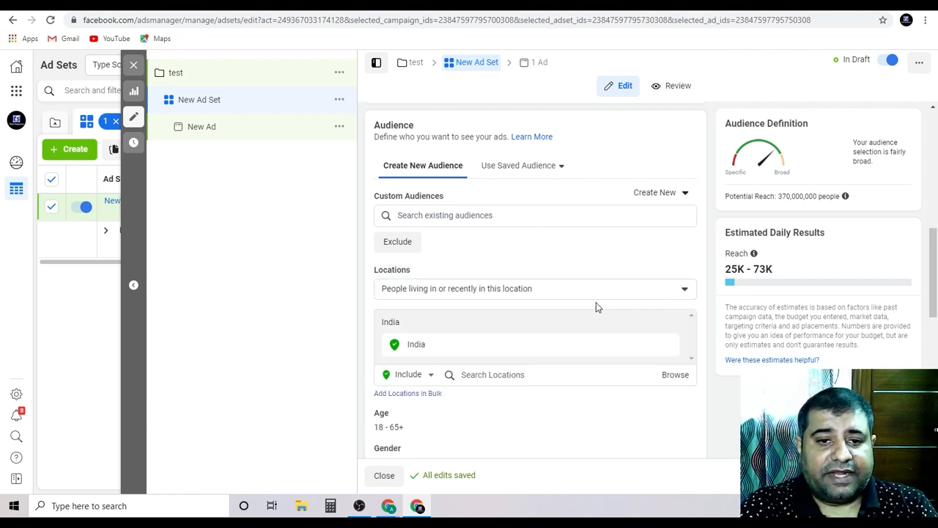
scroll(586, 304, down, 1)
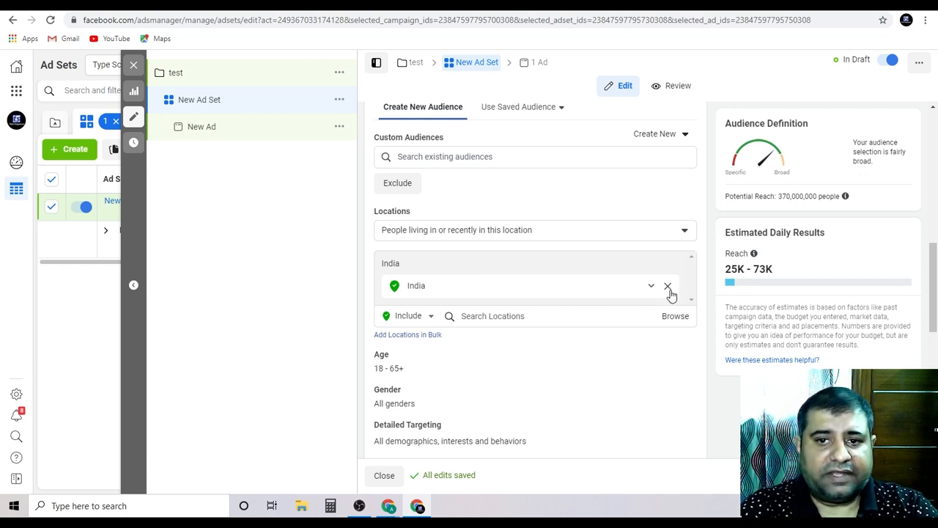
click(668, 288)
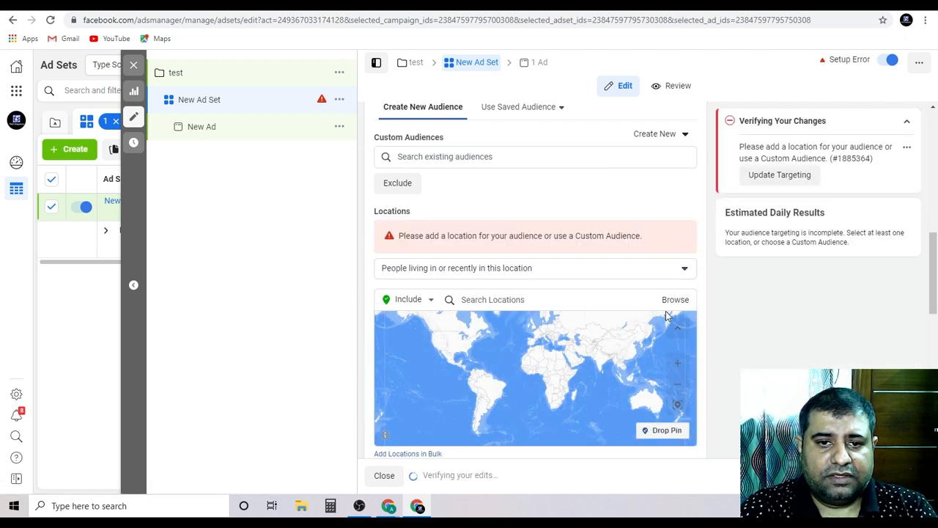
Add the state of Delhi, India, to the new audience's included locations
click(558, 304)
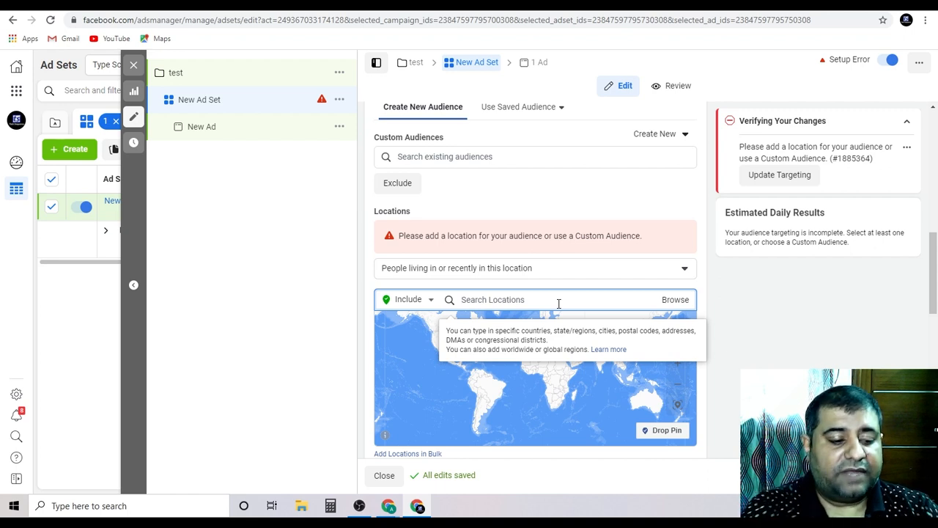
text(de)
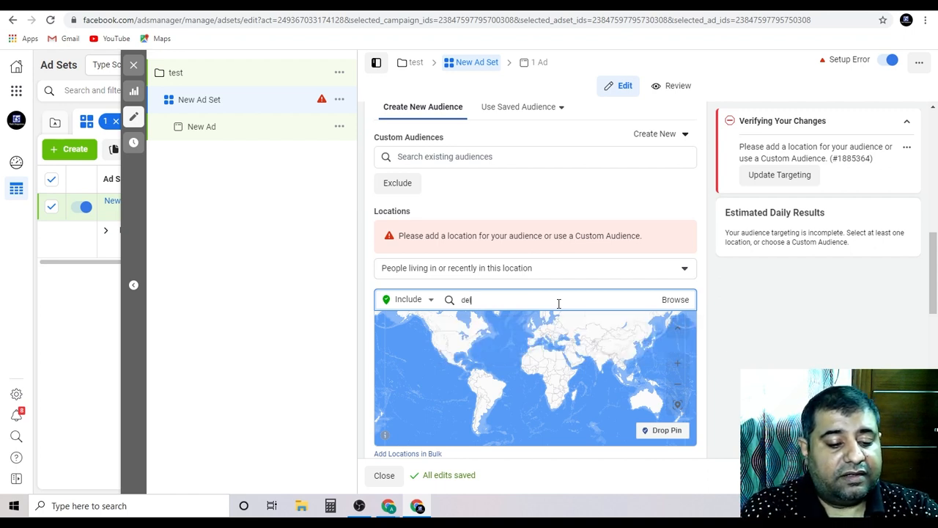
text(lhi)
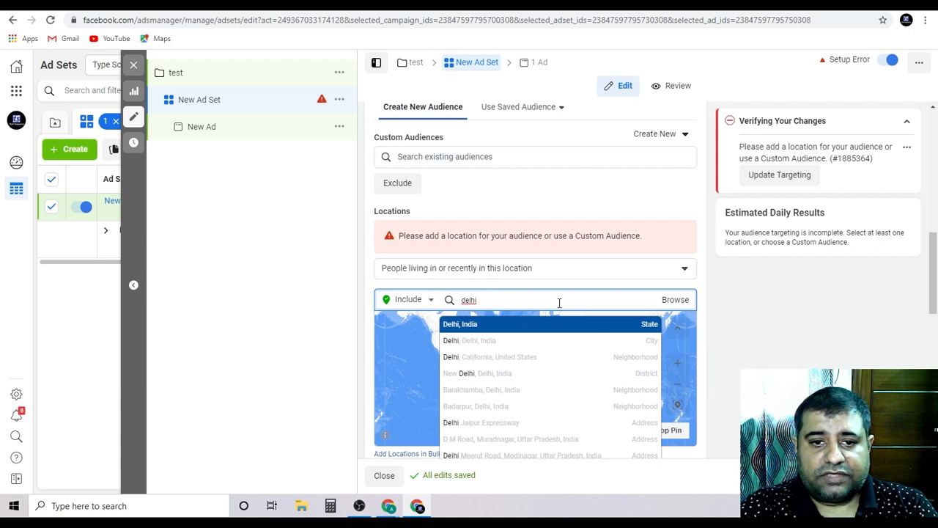
click(491, 332)
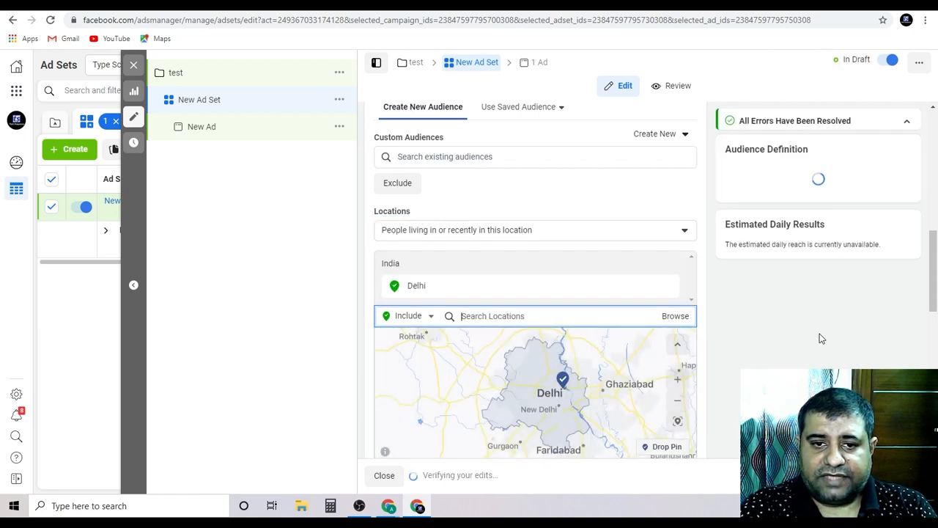
scroll(729, 429, down, 2)
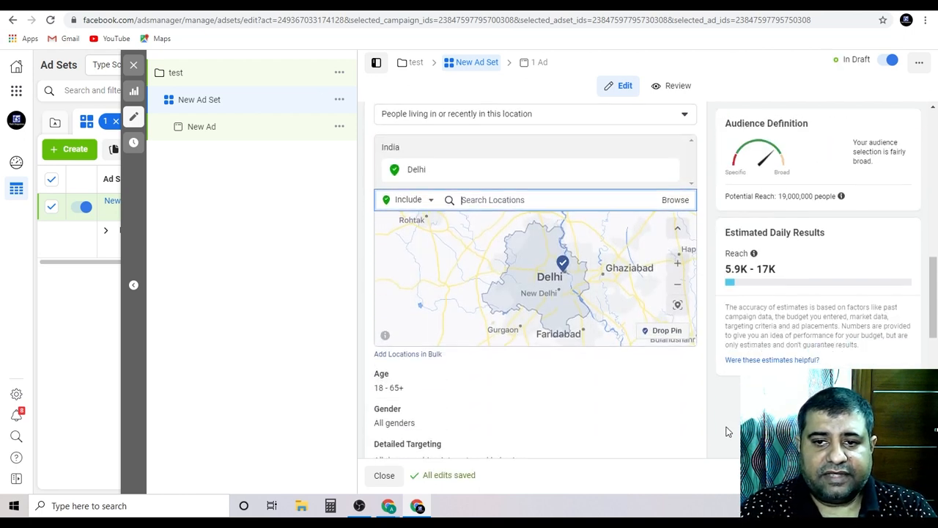
scroll(691, 396, up, 1)
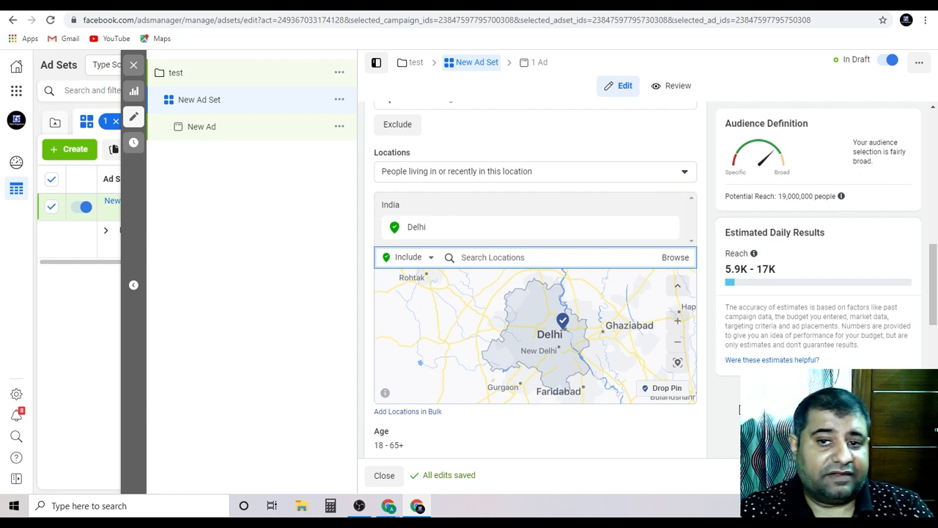
mouse_move(760, 252)
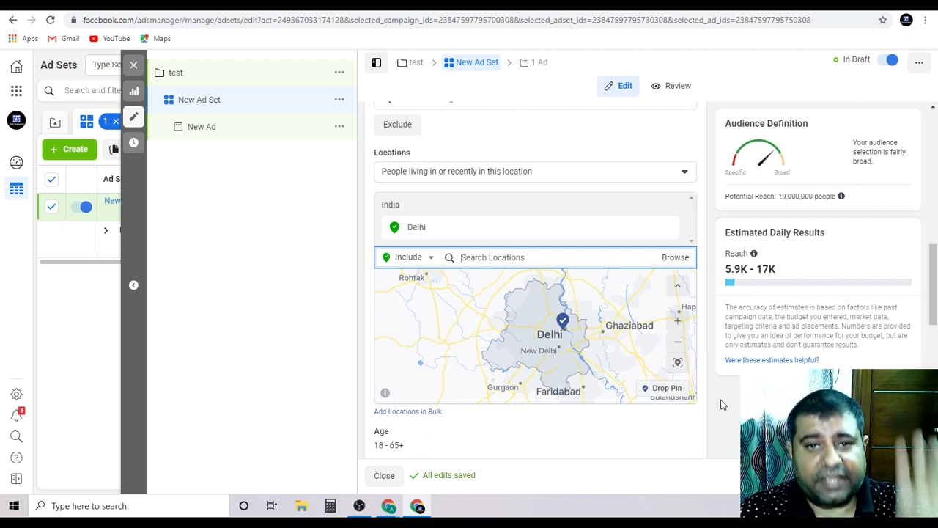
Set the audience's maximum age to 40
scroll(551, 430, down, 1)
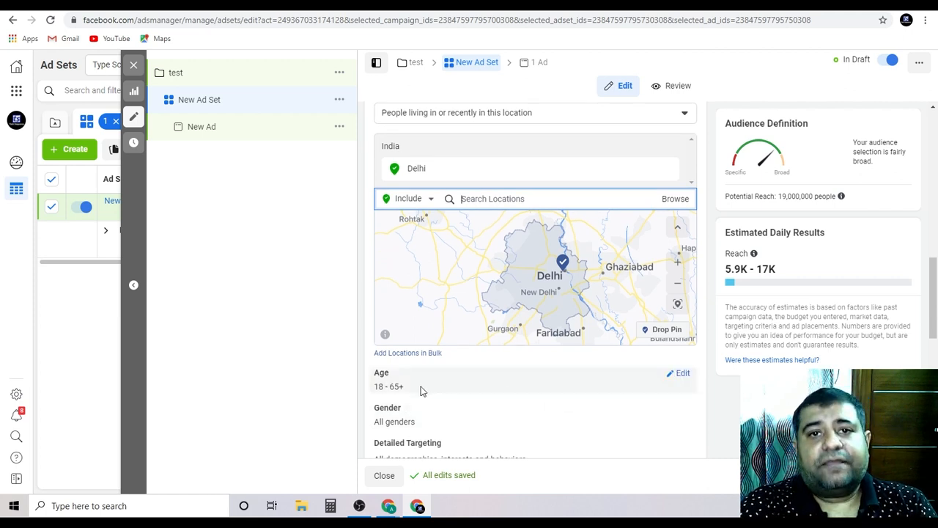
click(684, 375)
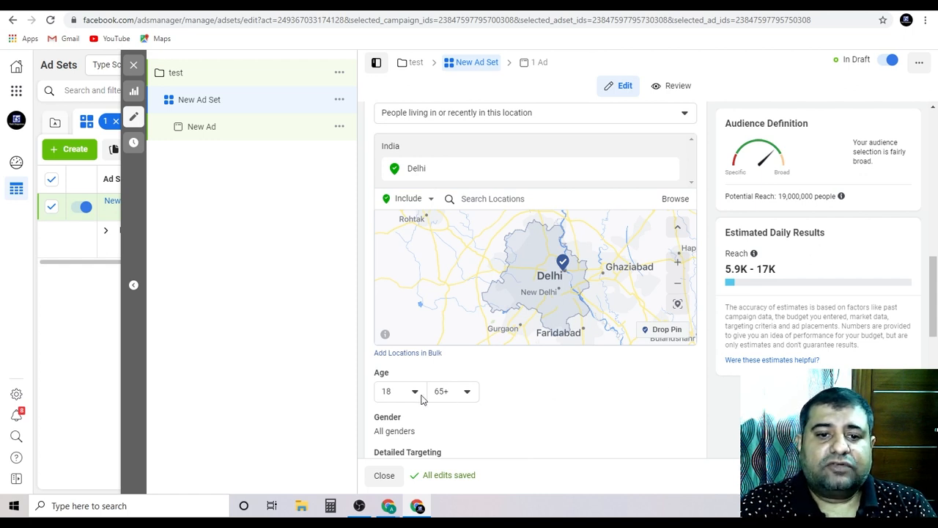
click(469, 391)
scroll(486, 323, up, 5)
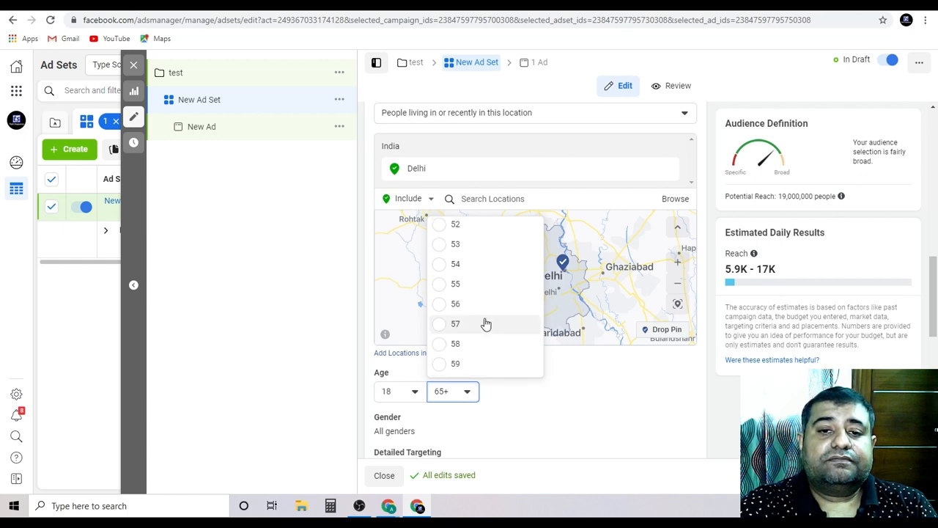
scroll(484, 320, up, 1)
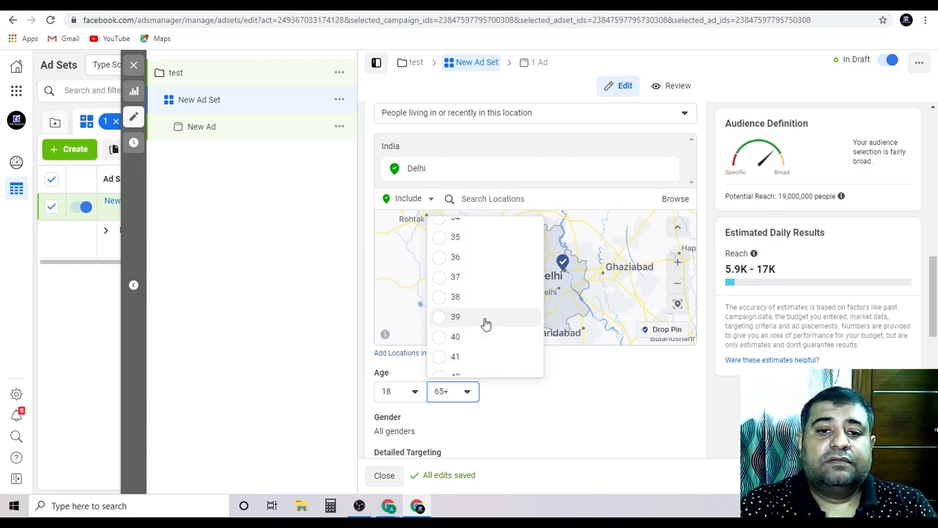
click(474, 340)
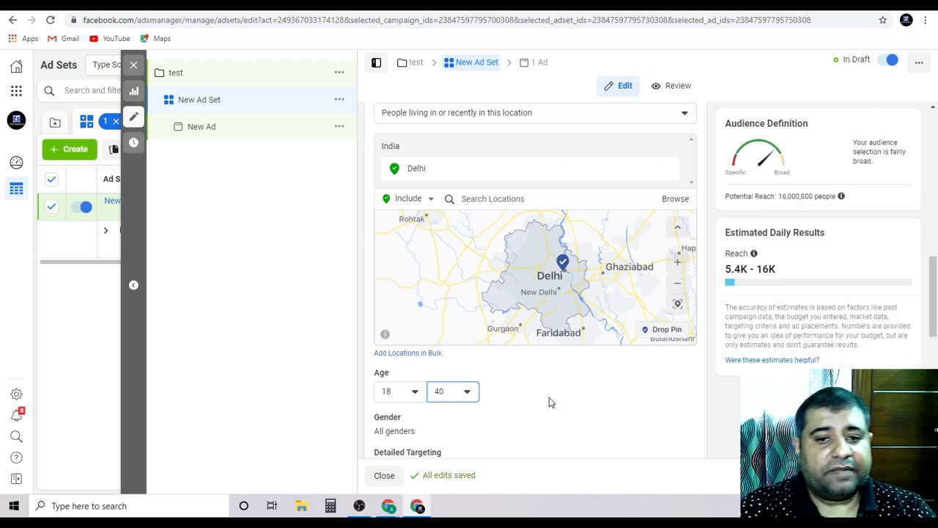
Add Hindi and English (All) as the audience's languages
scroll(549, 397, down, 3)
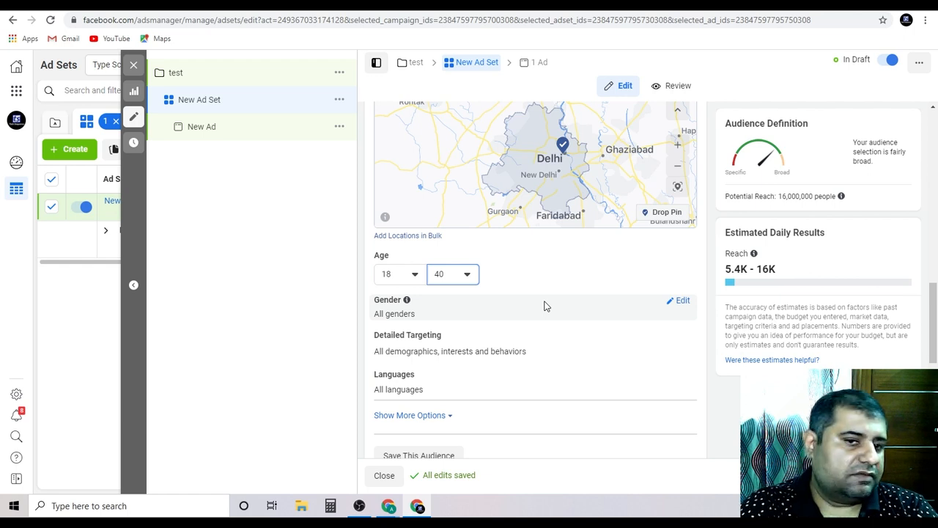
scroll(470, 351, down, 1)
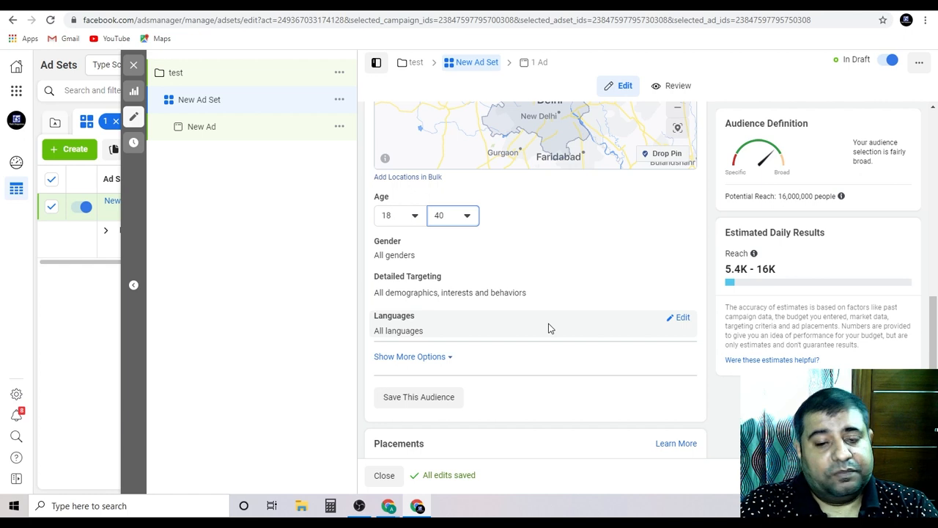
click(681, 320)
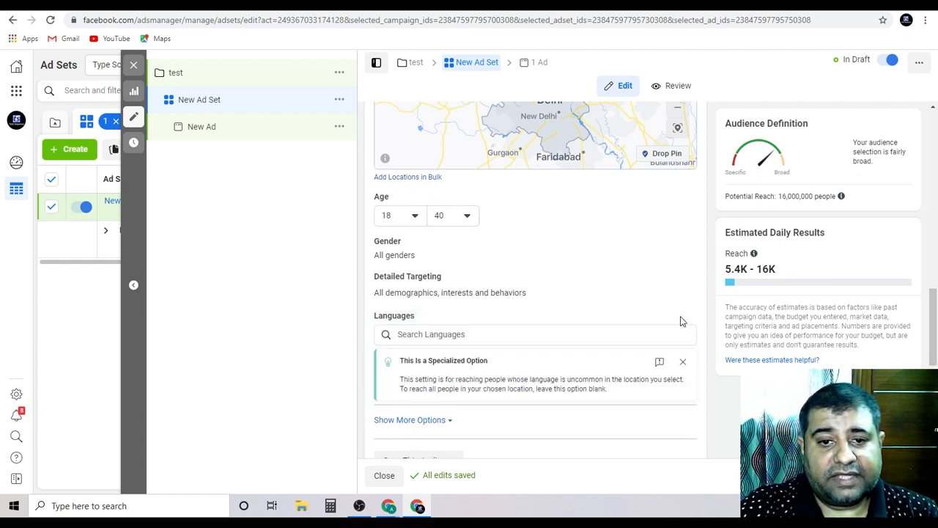
scroll(586, 330, down, 1)
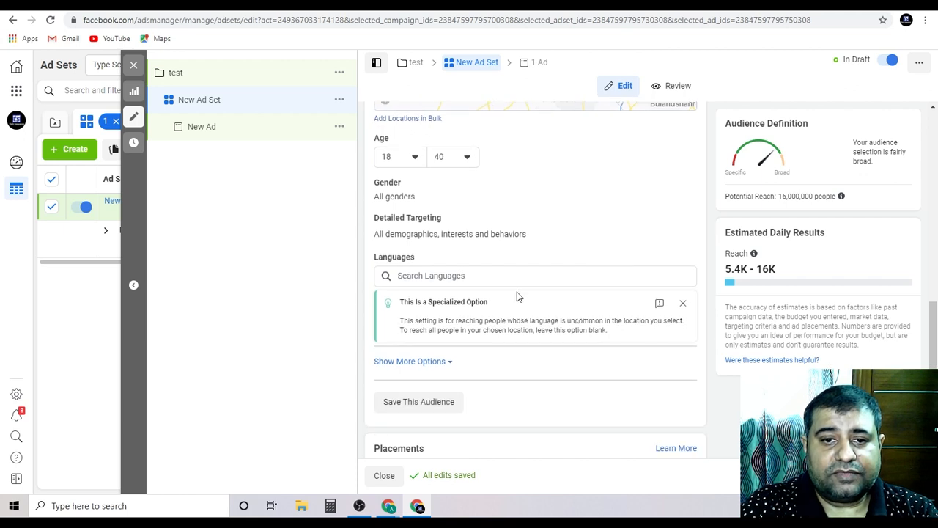
click(519, 272)
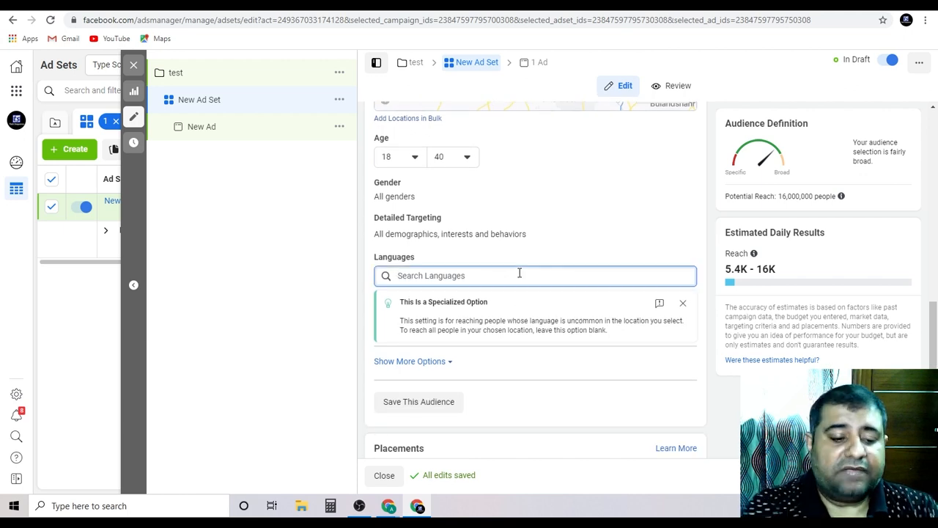
text(hindi)
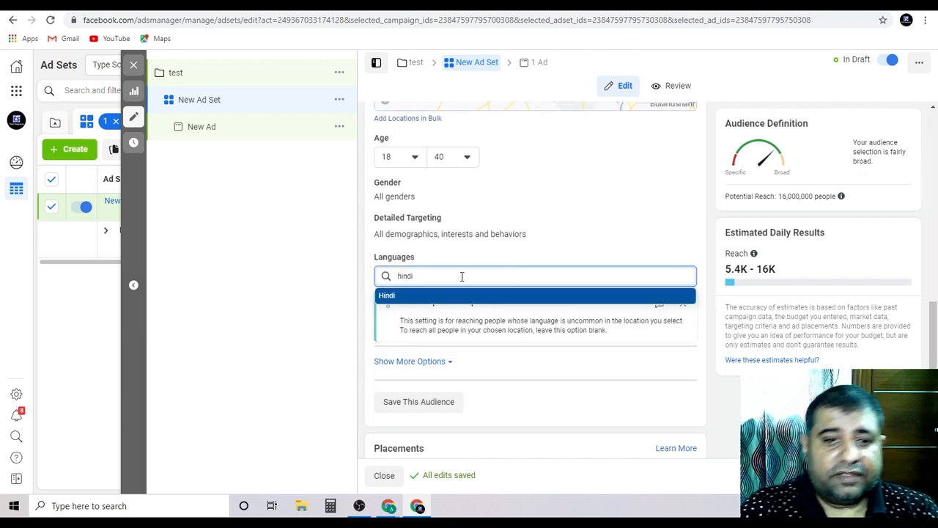
click(439, 297)
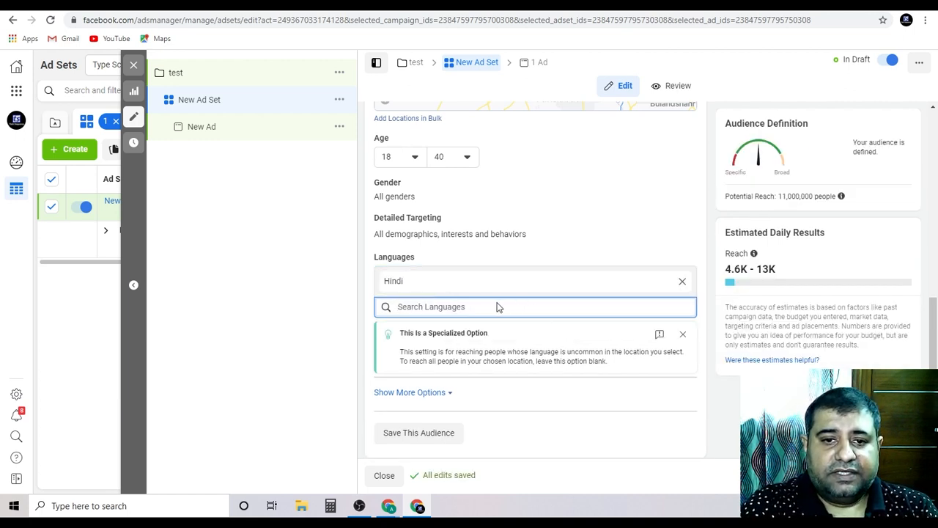
text(en)
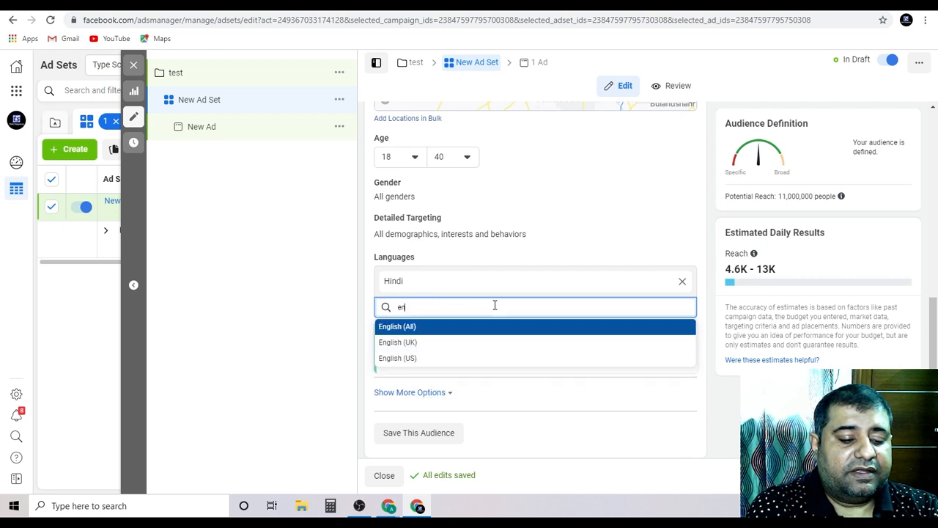
text(glish)
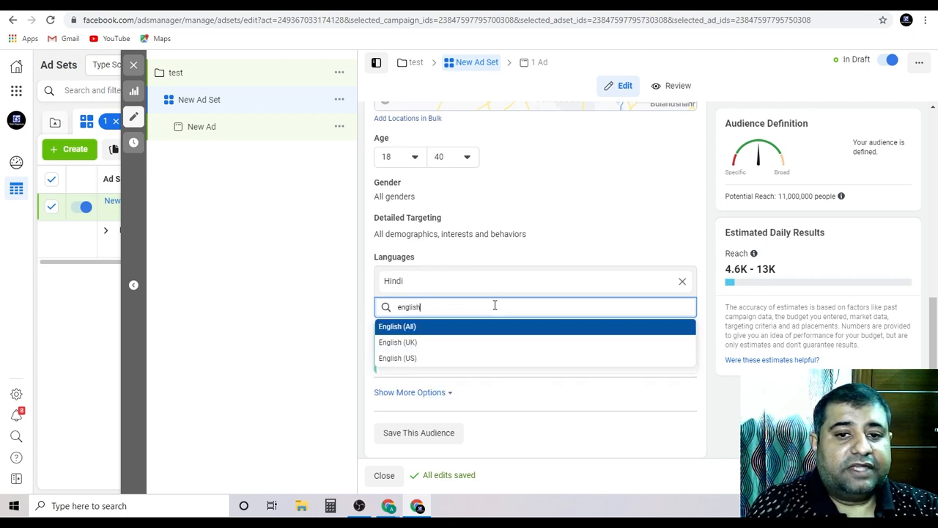
click(431, 327)
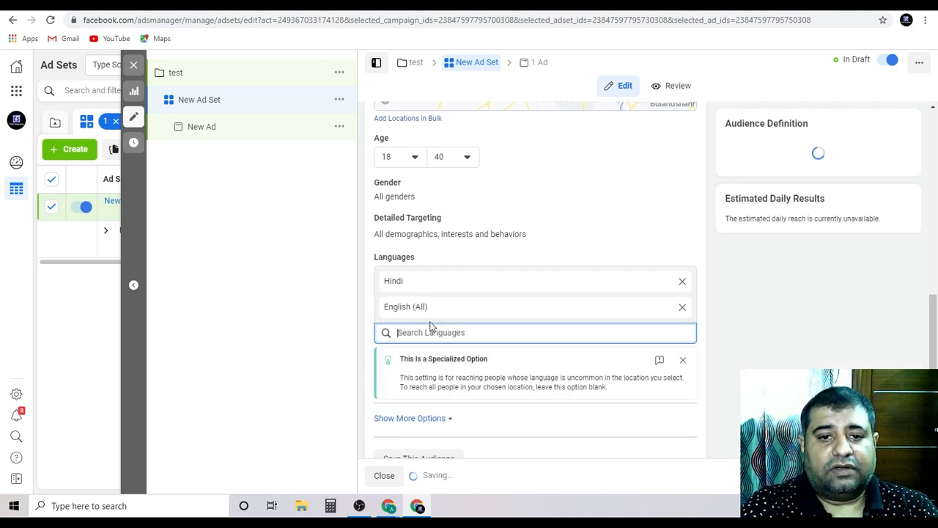
Switch the ad set to Manual Placements and examine the available platforms and feed placements
scroll(528, 373, down, 2)
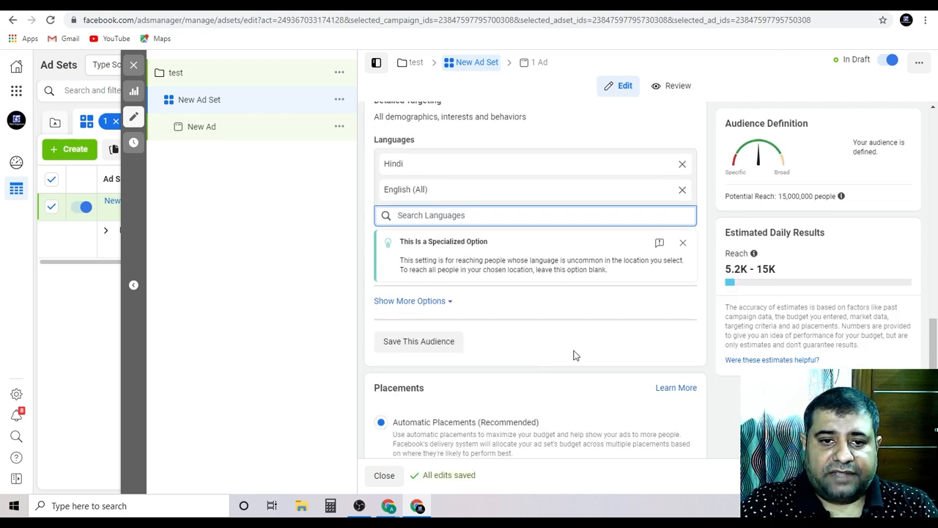
scroll(568, 352, down, 2)
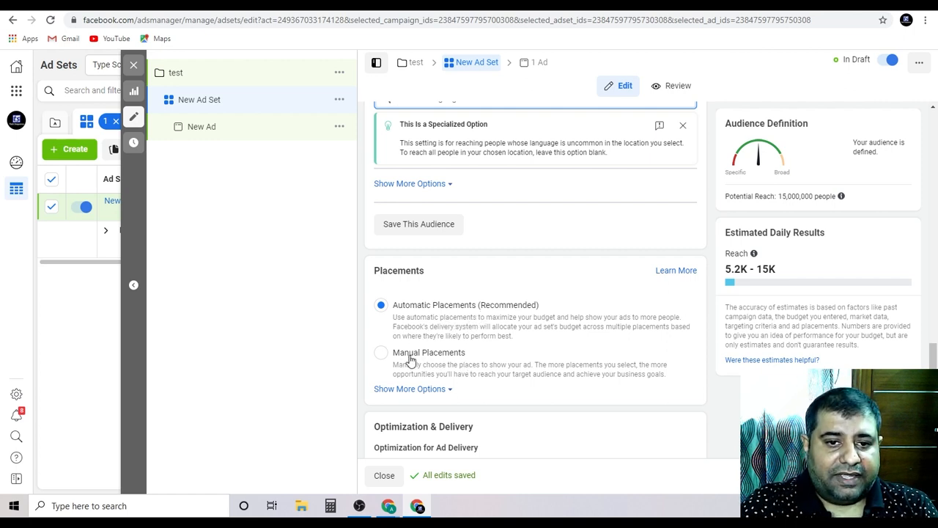
click(380, 352)
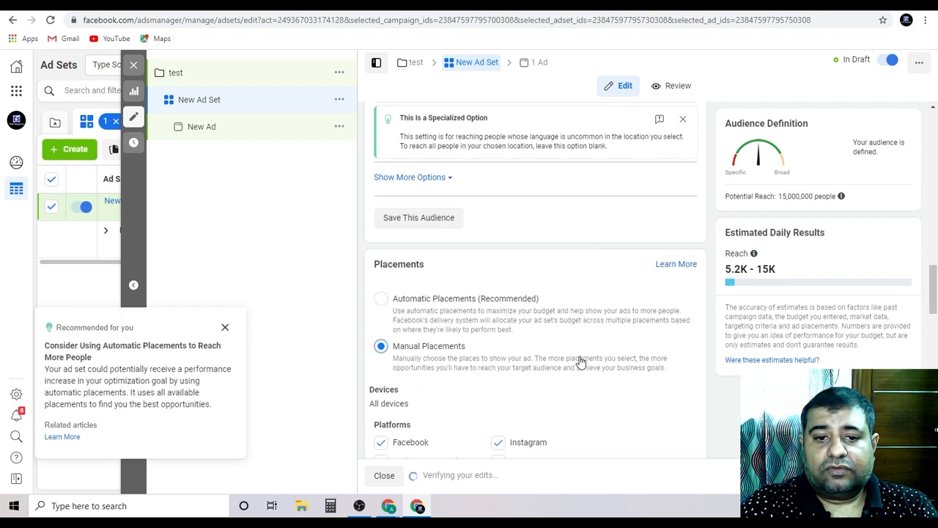
scroll(583, 330, down, 2)
scroll(585, 307, down, 4)
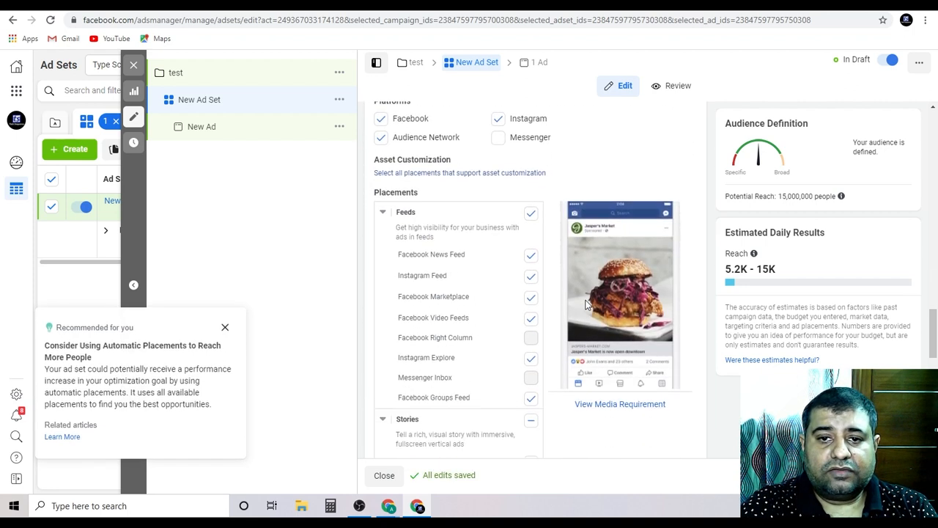
scroll(599, 421, up, 1)
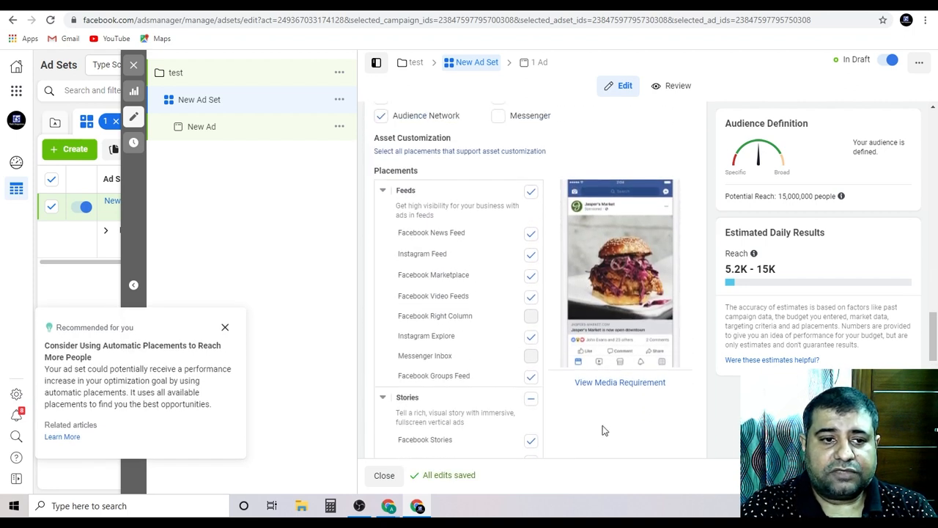
scroll(603, 431, up, 1)
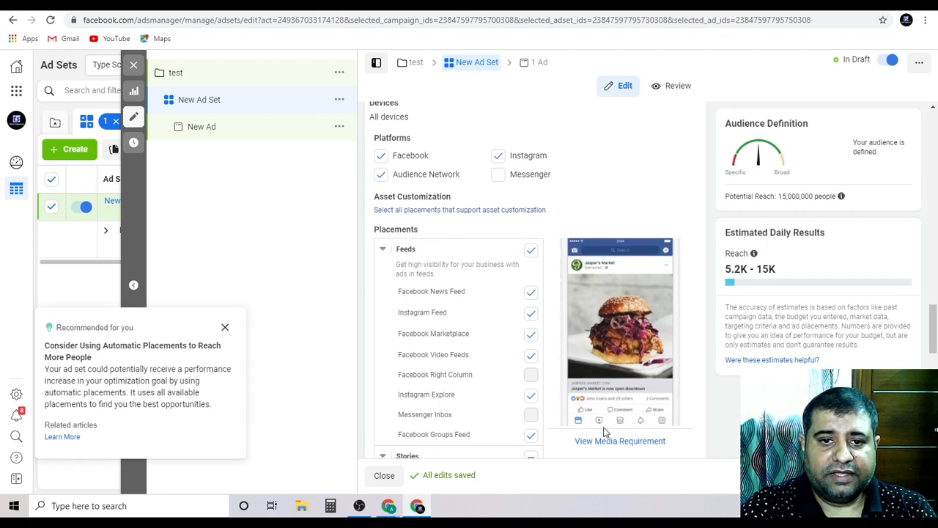
scroll(604, 431, down, 1)
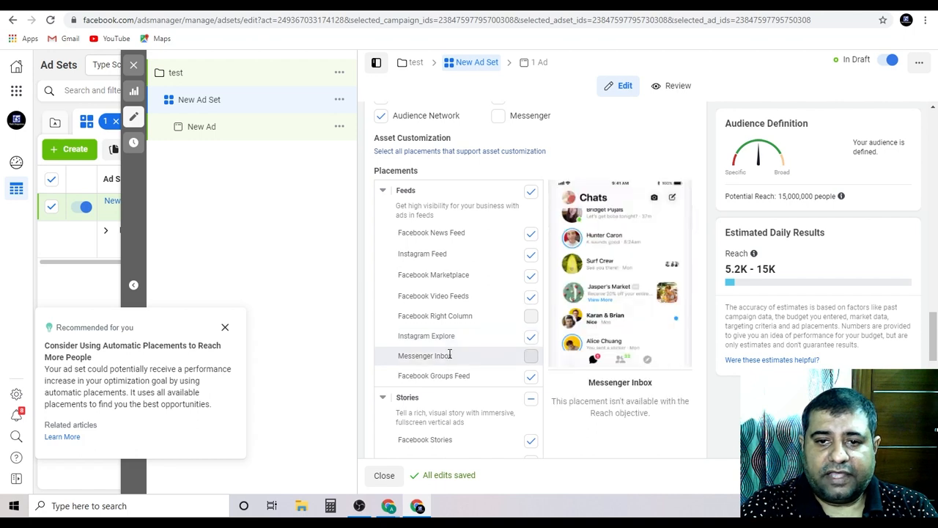
scroll(586, 352, up, 3)
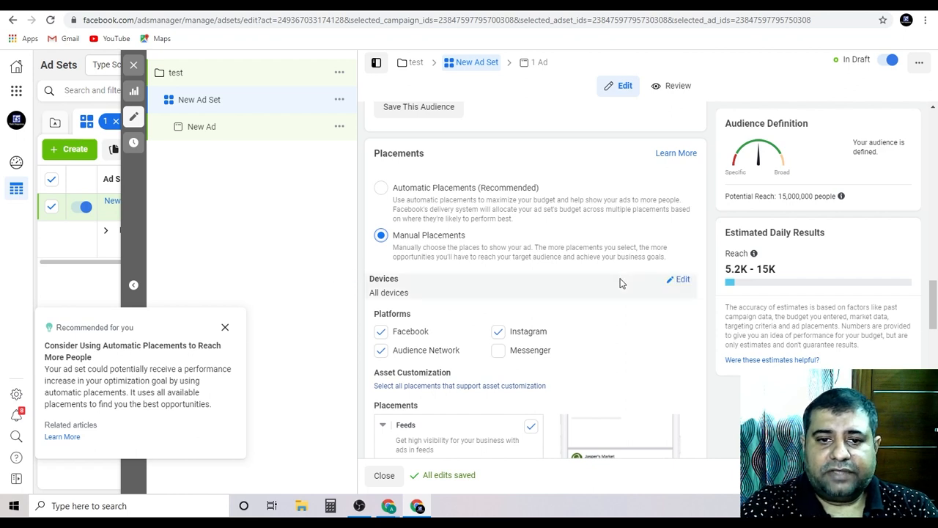
scroll(620, 280, down, 2)
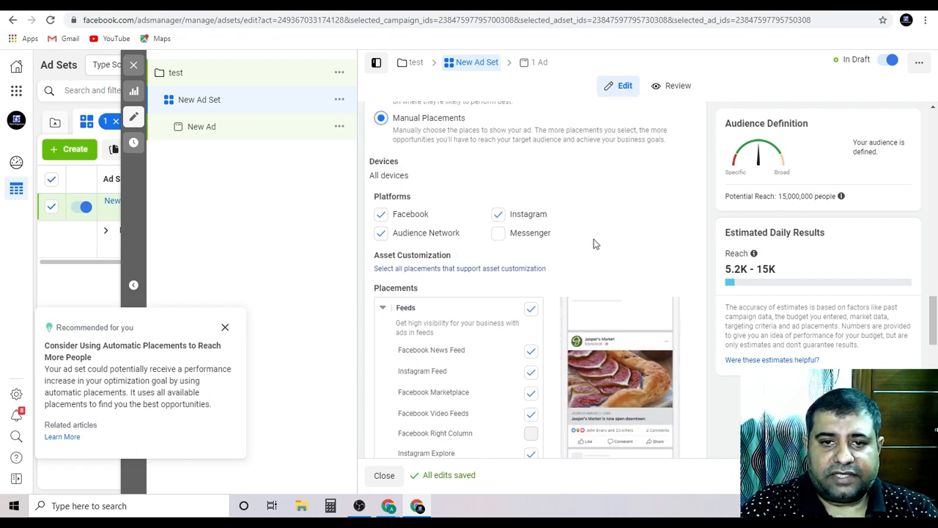
Exclude and re-include the Instagram platform, and return the ad set to Automatic Placements
click(495, 219)
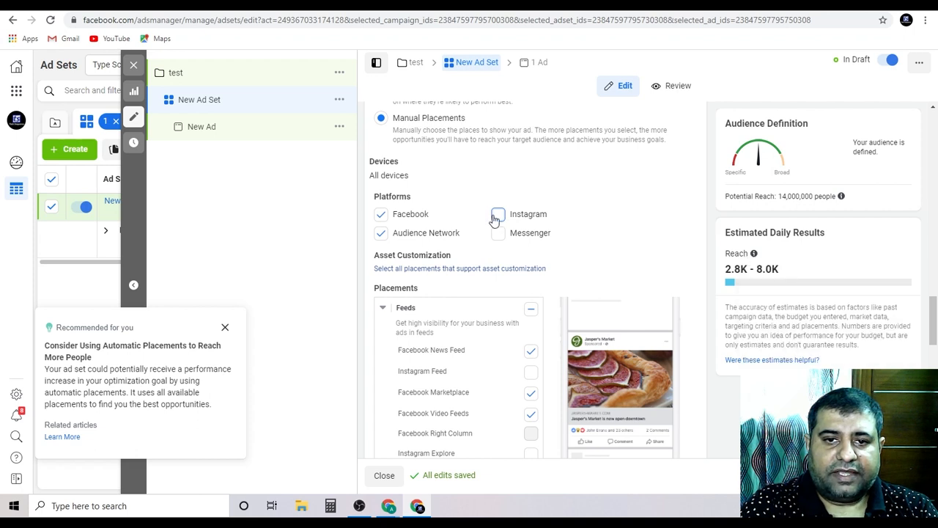
click(498, 216)
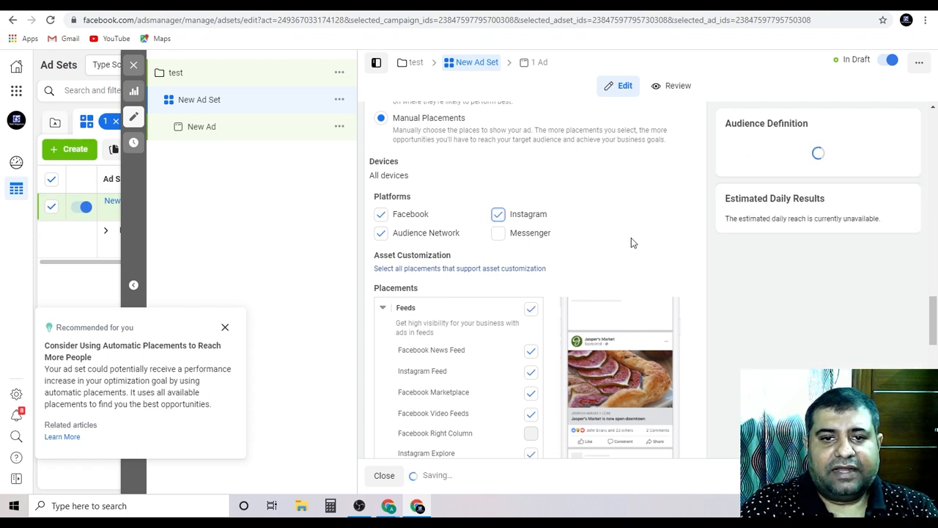
scroll(514, 235, up, 2)
click(382, 189)
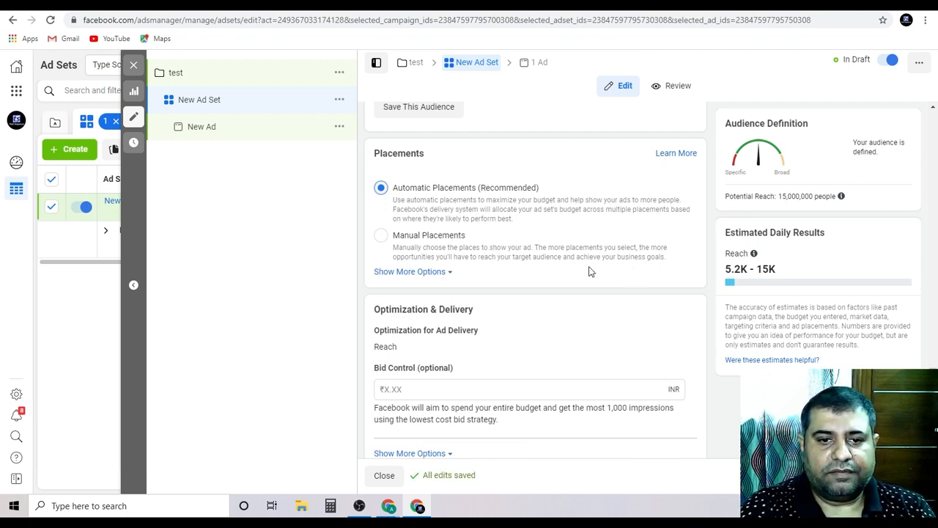
scroll(588, 271, down, 1)
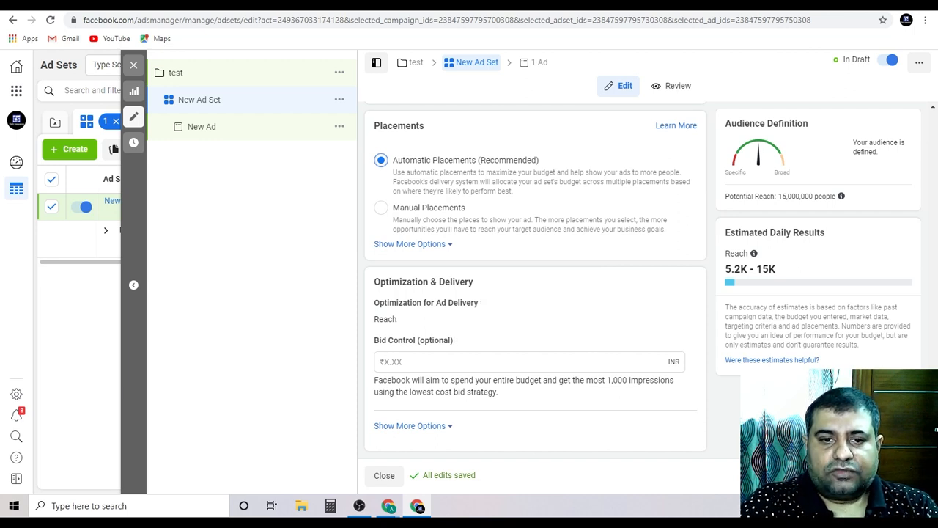
Continue to the ad and keep Tech Sequence as its Facebook Page and the selected Page as its Instagram account
click(900, 475)
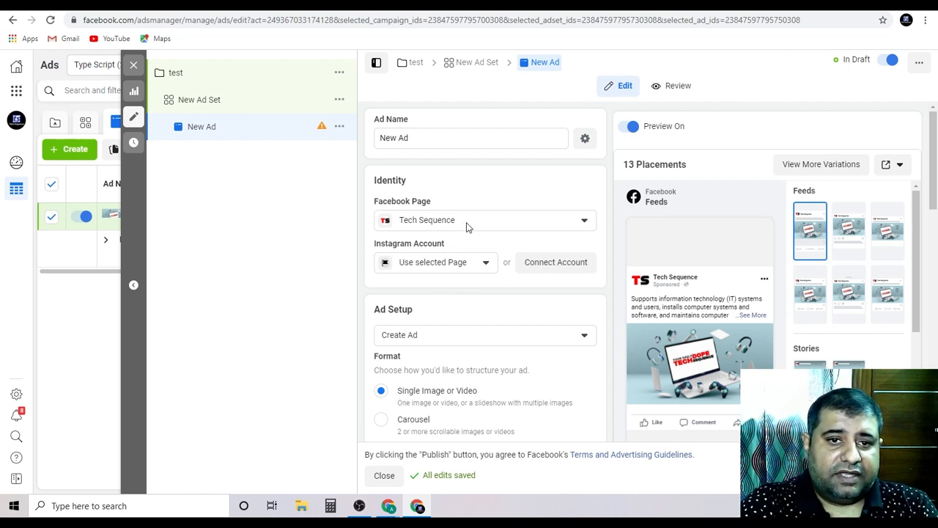
click(439, 223)
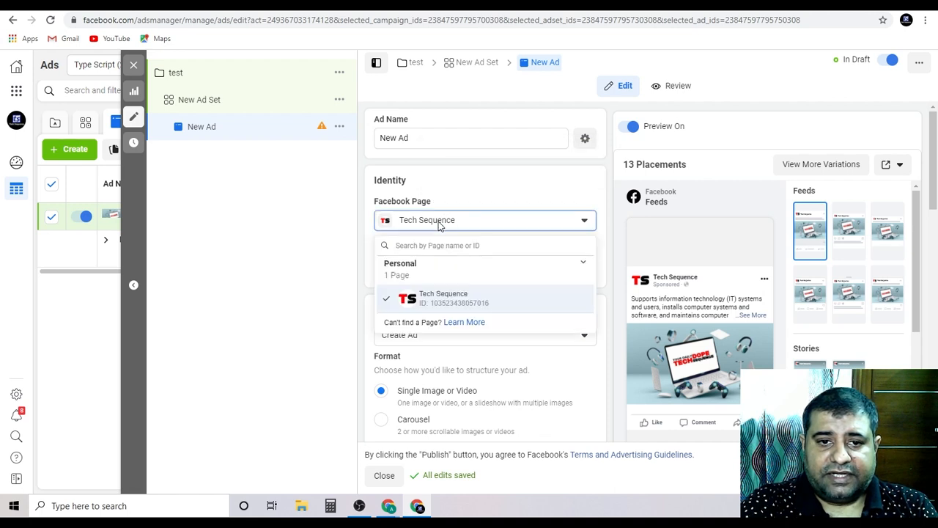
click(425, 312)
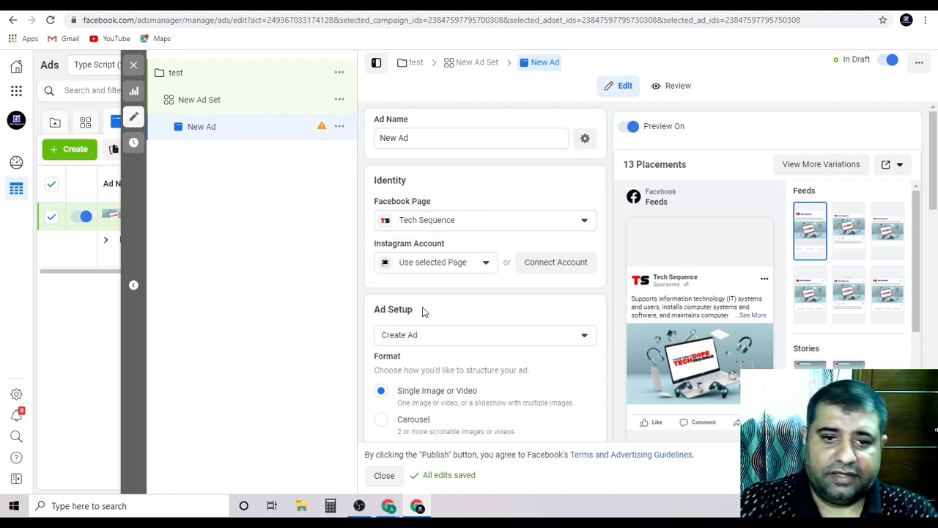
click(446, 265)
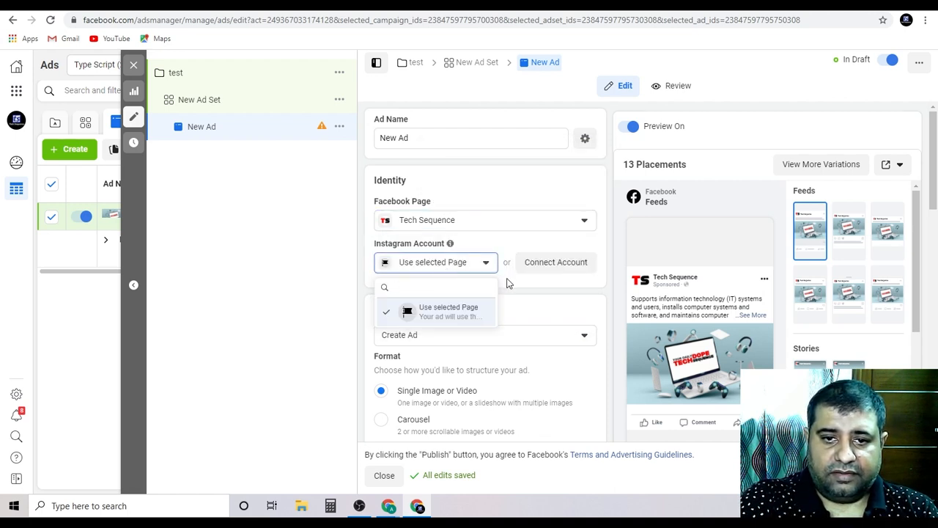
click(513, 286)
Set the ad setup to Use Existing Post
scroll(524, 306, down, 3)
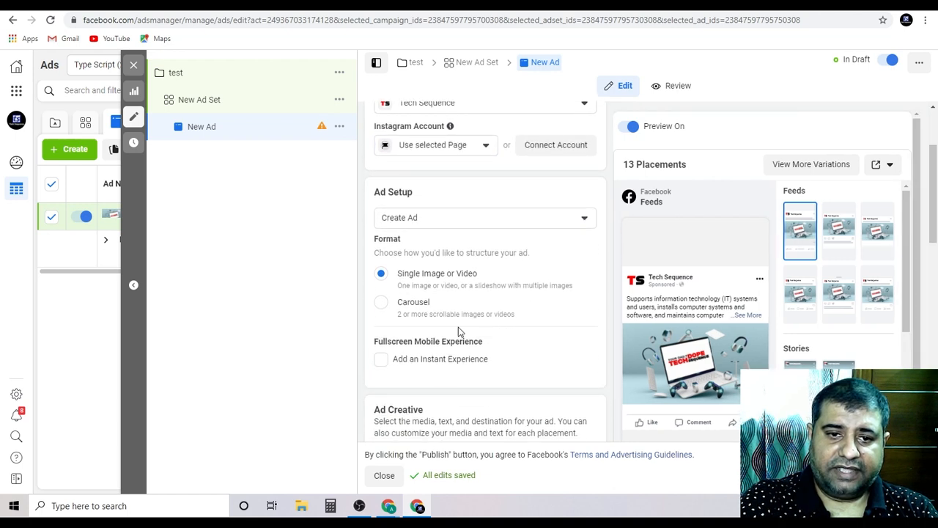
click(433, 225)
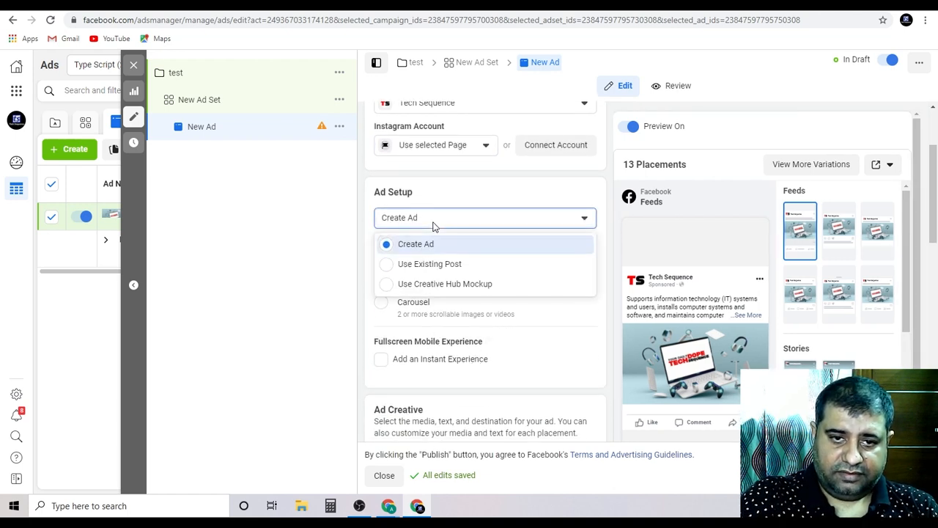
click(440, 268)
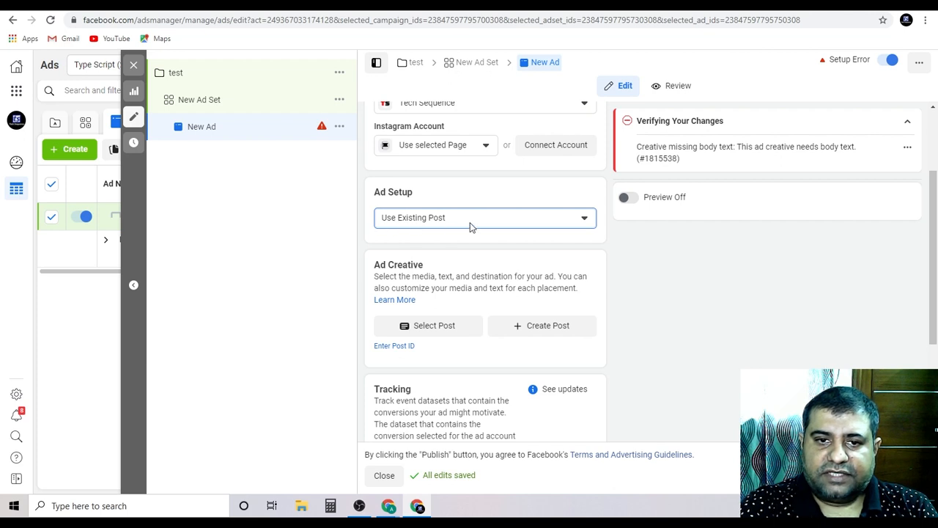
Choose the existing Facebook video post "Hello friends kindly watch the video and like my channel" as the ad creative
click(440, 331)
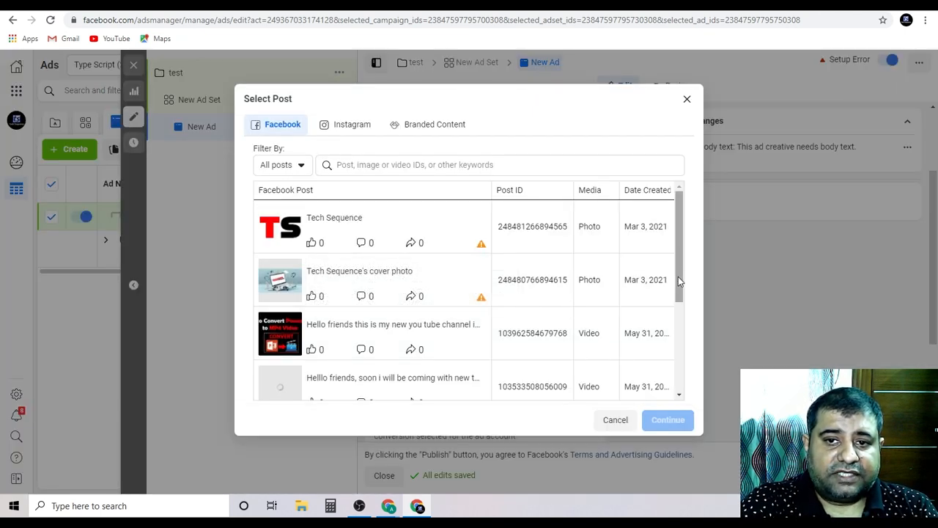
scroll(480, 329, down, 2)
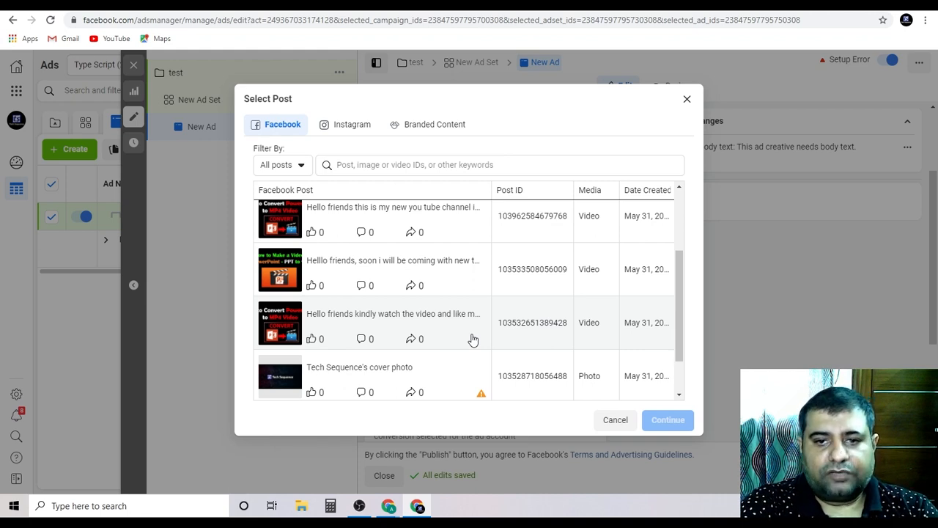
scroll(466, 343, up, 3)
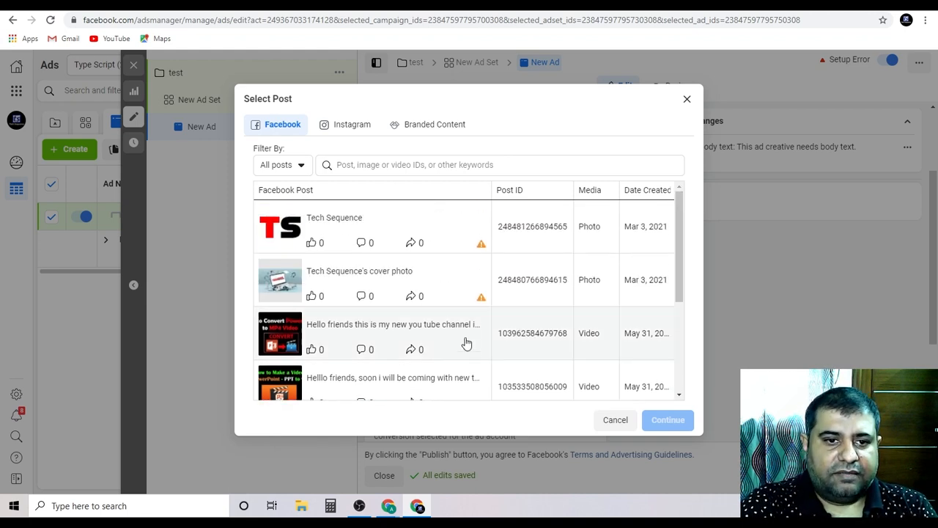
scroll(469, 342, down, 3)
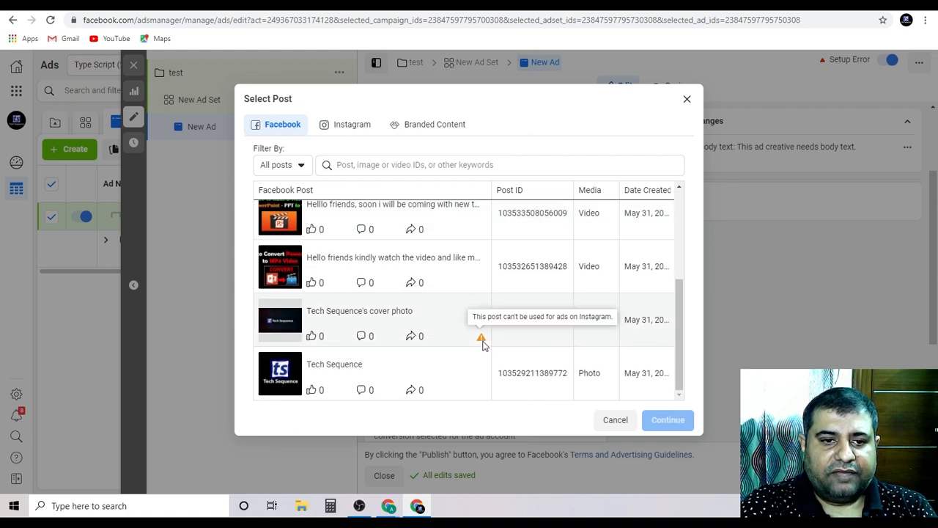
scroll(480, 345, up, 1)
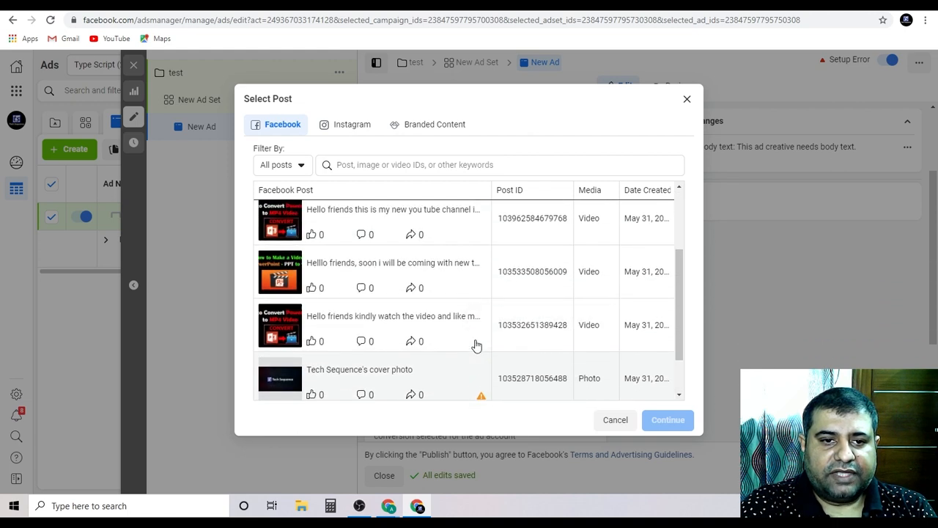
click(360, 328)
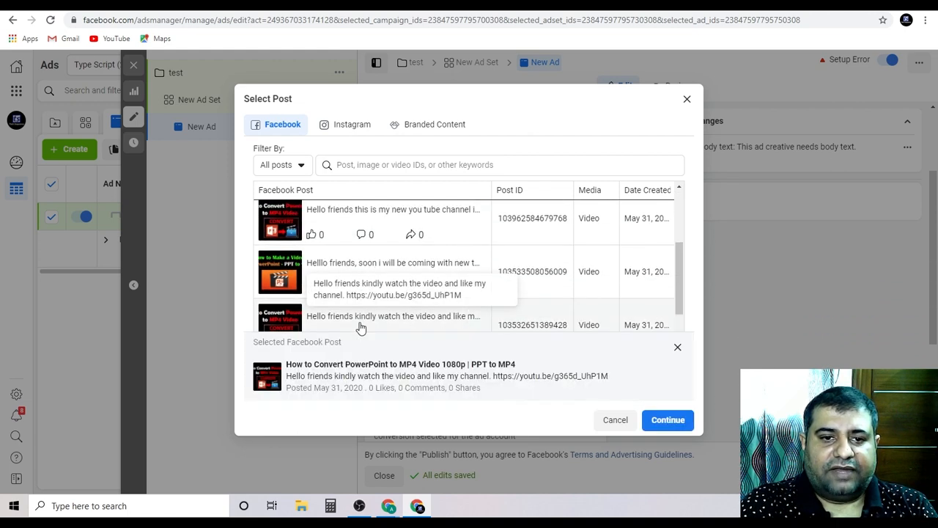
click(661, 420)
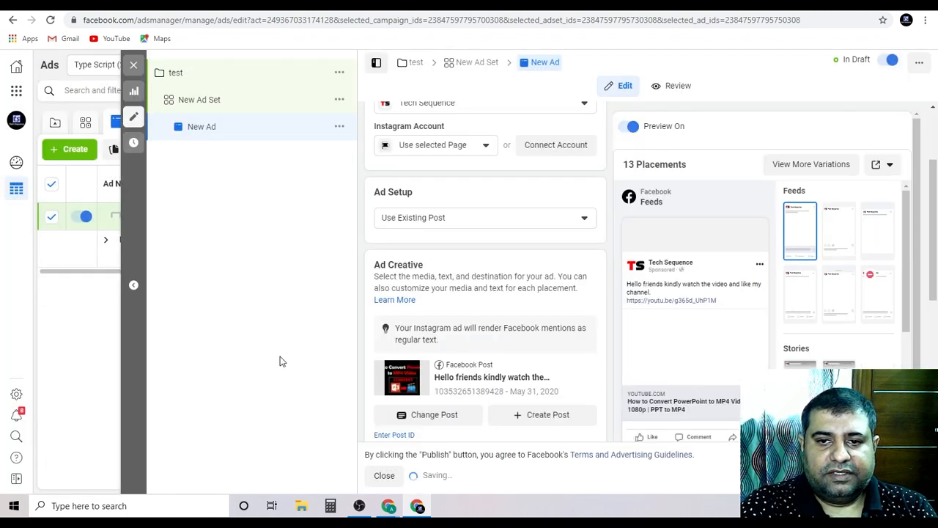
Start adding a call to action to the post and choose Subscribe as its type
scroll(725, 403, down, 1)
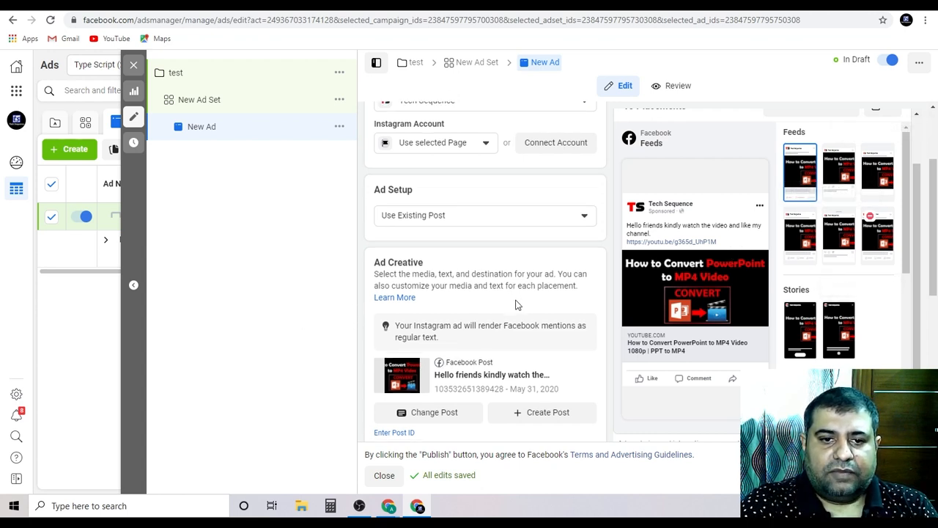
scroll(519, 322, down, 2)
scroll(532, 368, down, 1)
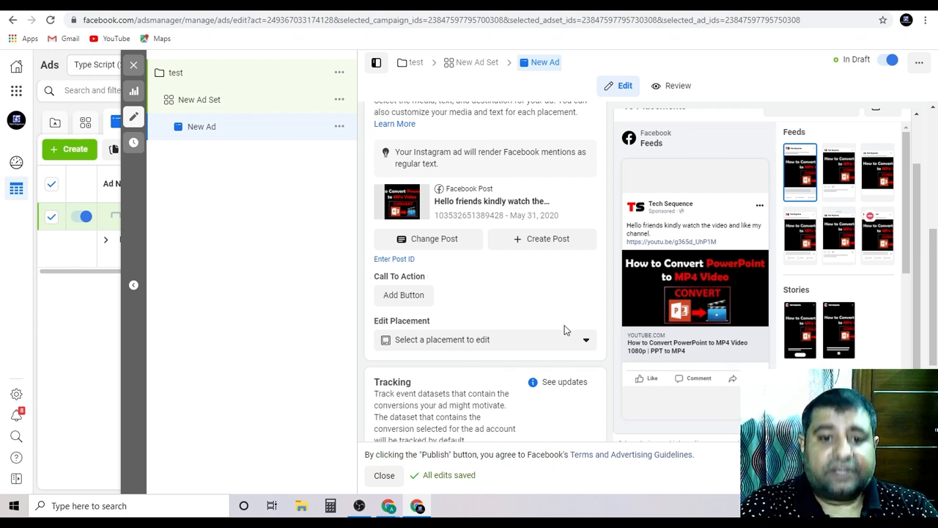
click(404, 296)
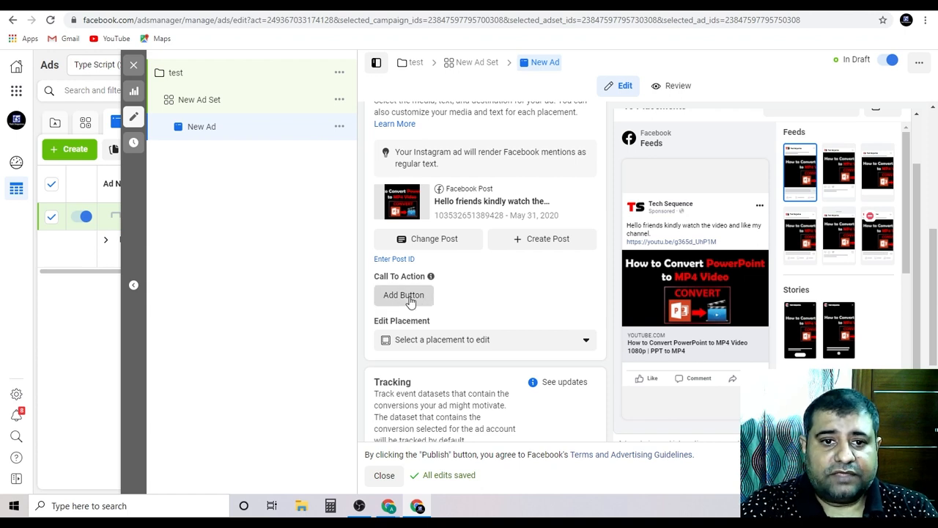
click(408, 215)
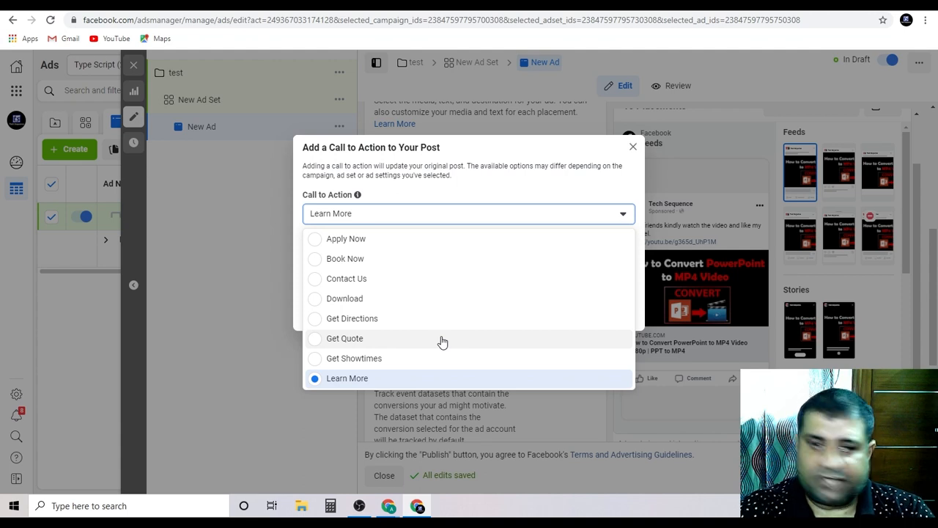
scroll(442, 342, down, 5)
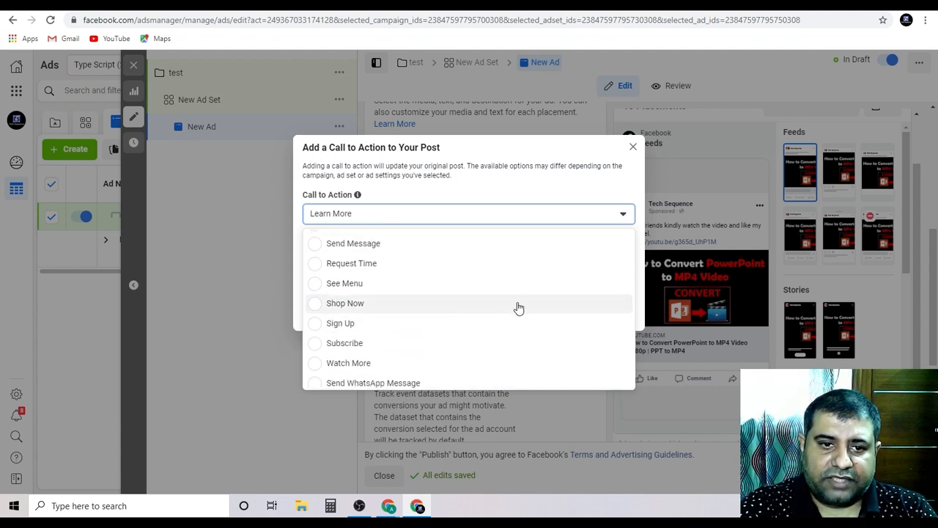
click(369, 343)
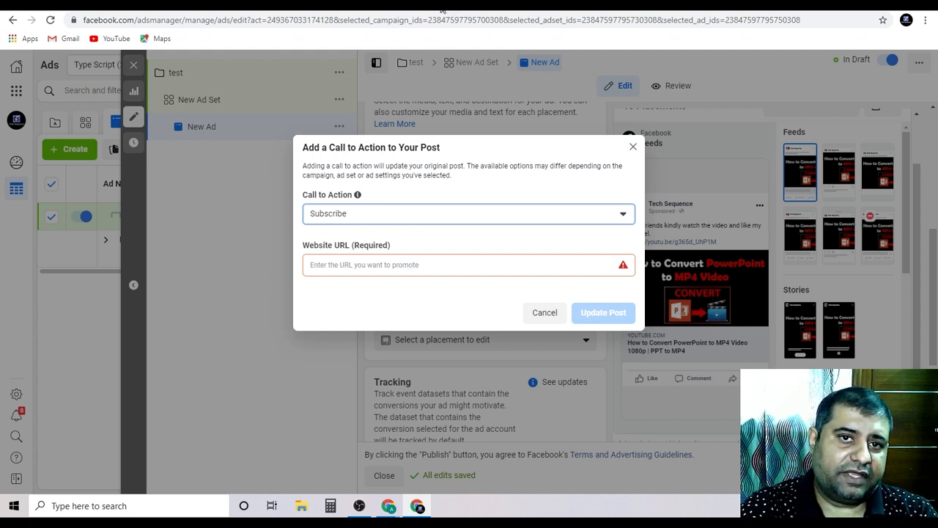
Open the Tech Sequence YouTube channel page in a new browser tab and copy its URL
click(443, 12)
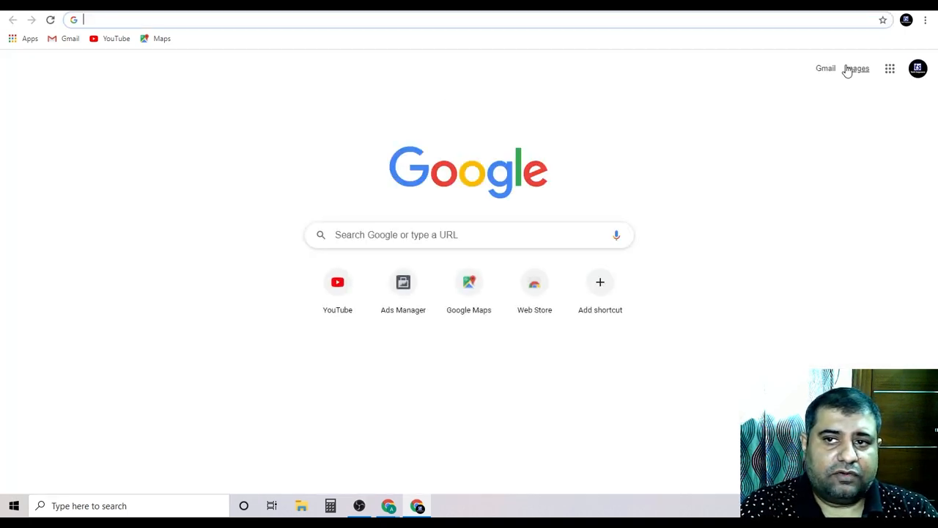
click(918, 68)
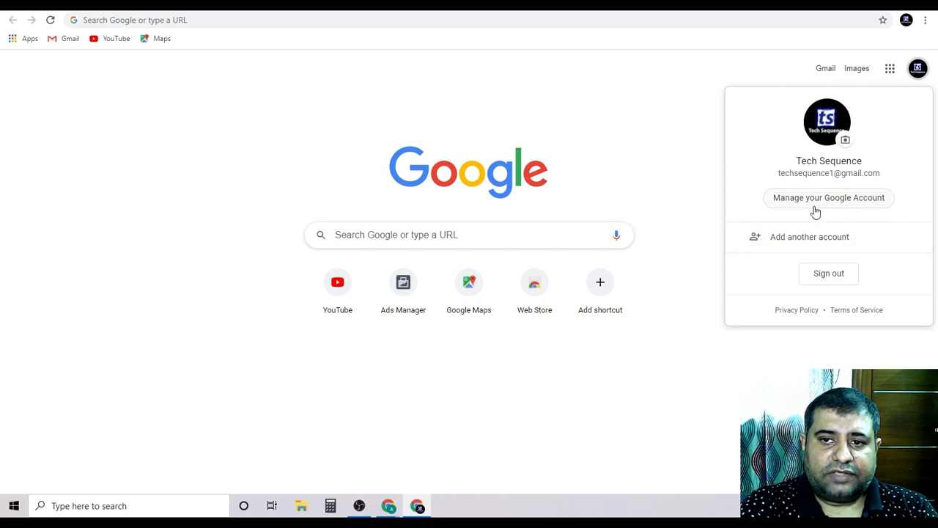
click(148, 23)
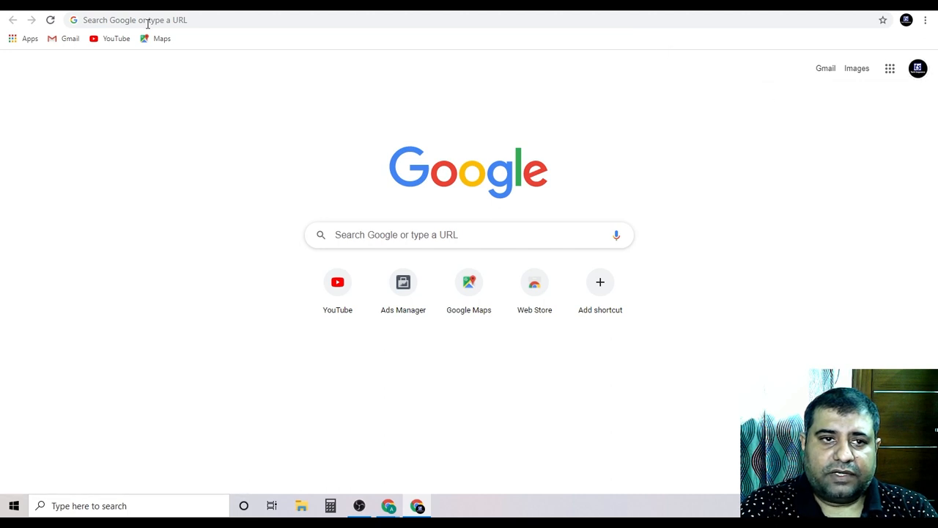
click(106, 40)
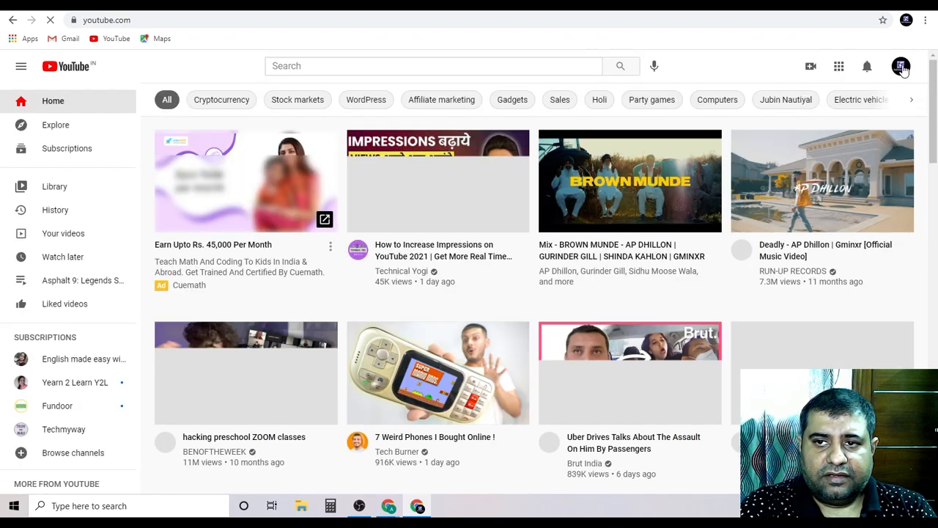
click(902, 67)
click(760, 132)
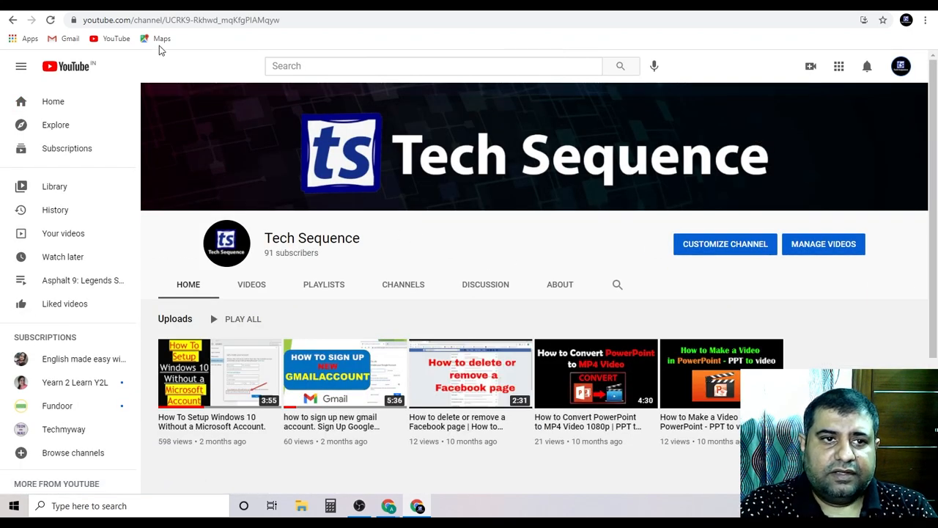
click(190, 21)
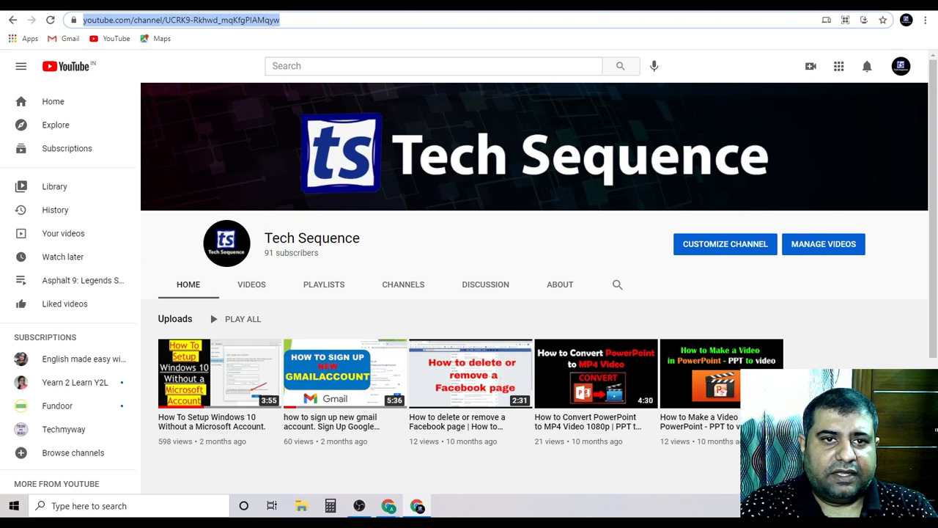
Return to Ads Manager, enter the copied YouTube channel URL as the call to action's website, and update the post
click(352, 4)
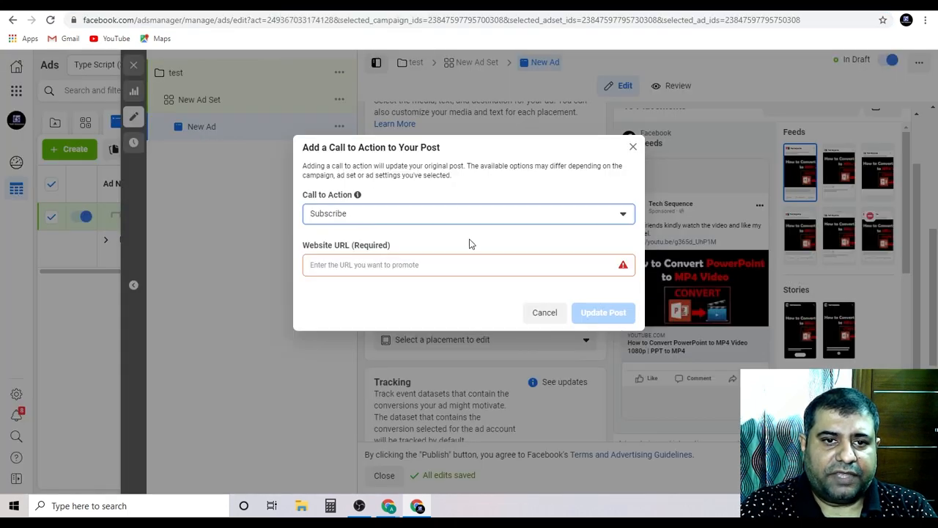
click(441, 269)
text(https://www.youtube.com/channel/UCRKQ-Rkhwd_mqKfgPIAMqyw)
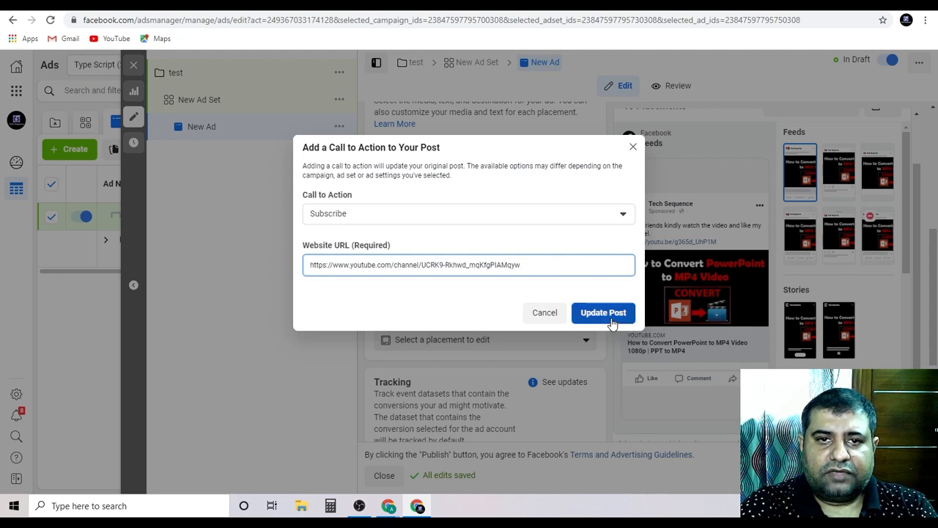
click(611, 315)
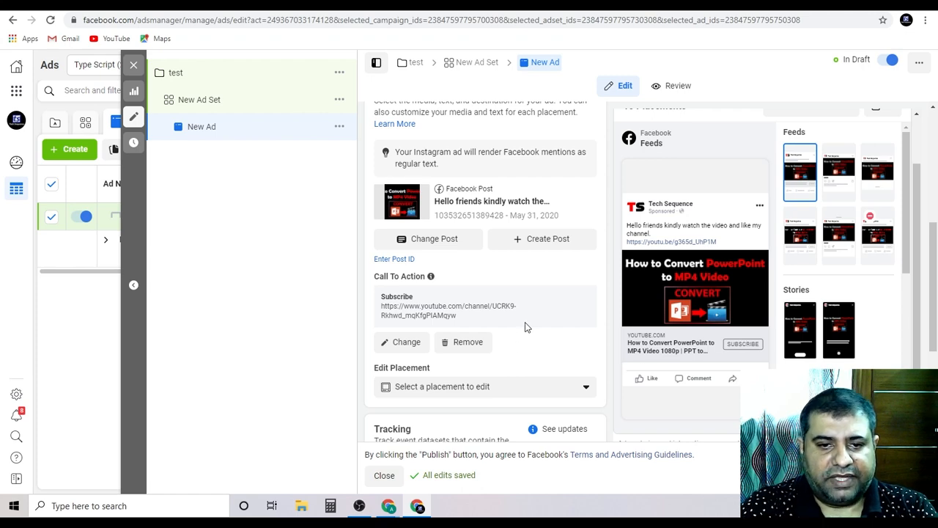
Review the ad's creative, call to action and tracking settings, and publish the ad
scroll(526, 323, down, 3)
scroll(524, 373, up, 5)
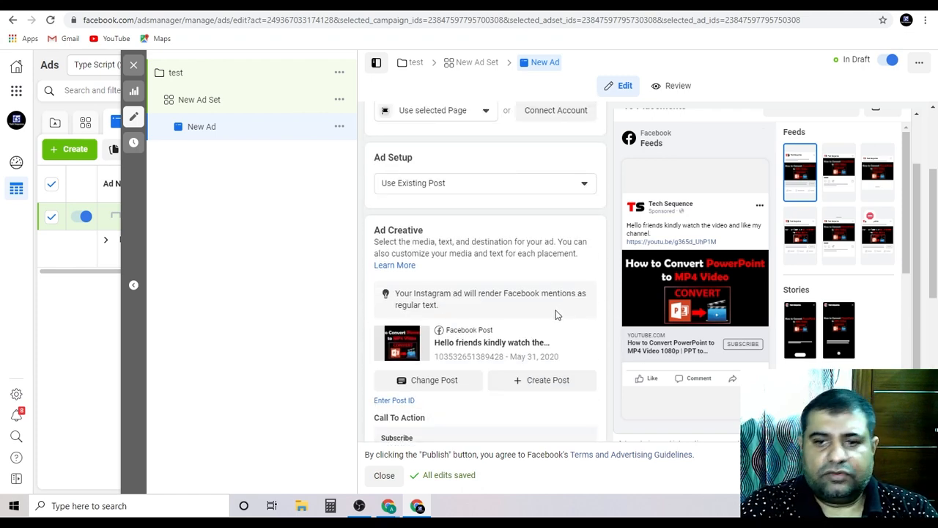
scroll(570, 337, down, 2)
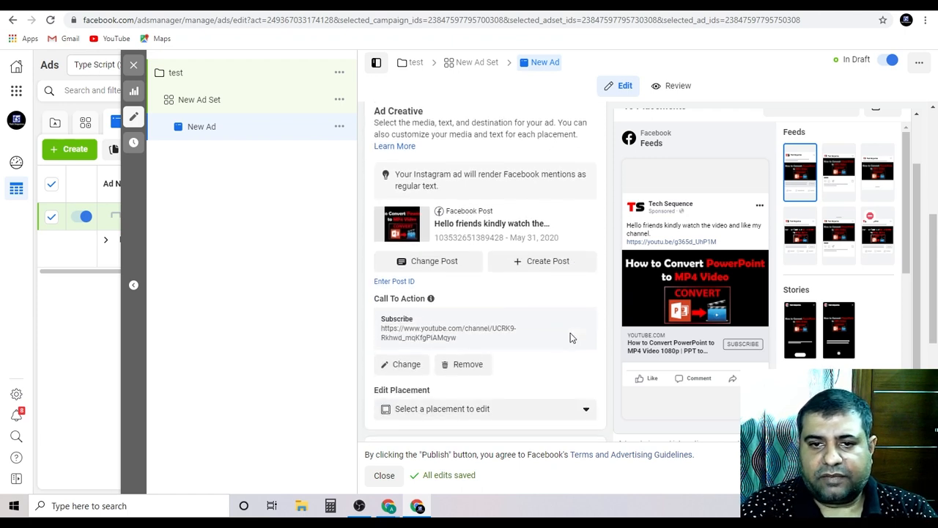
scroll(571, 337, down, 2)
scroll(571, 381, down, 2)
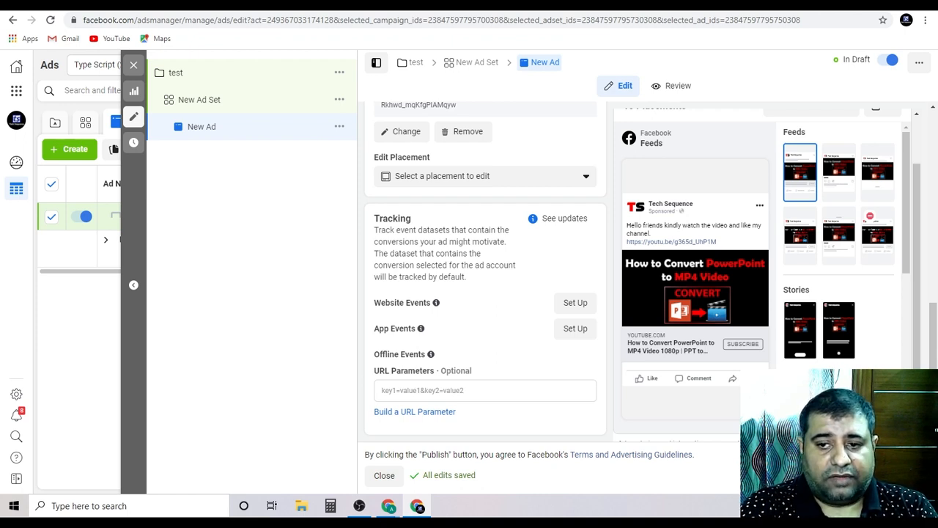
click(903, 475)
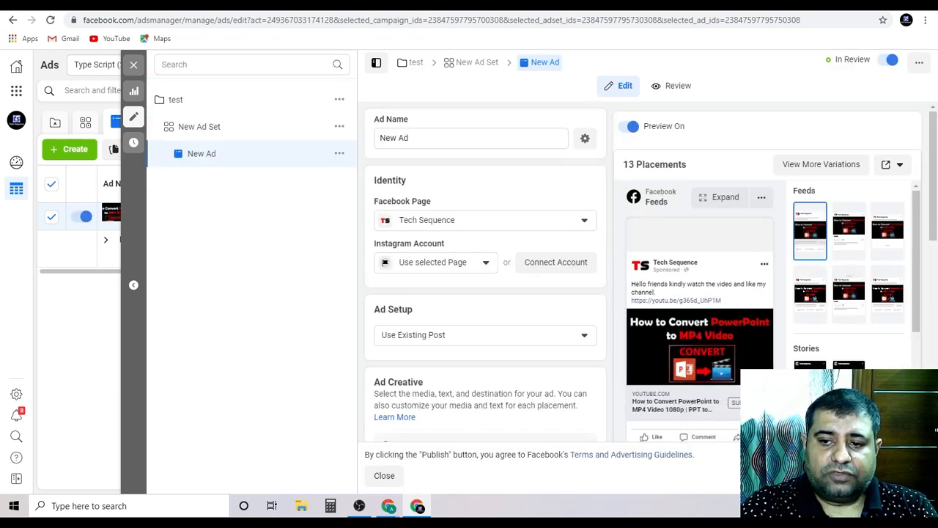
Close the ad editor and check the delivery status of the ad, ad set and campaign
click(135, 66)
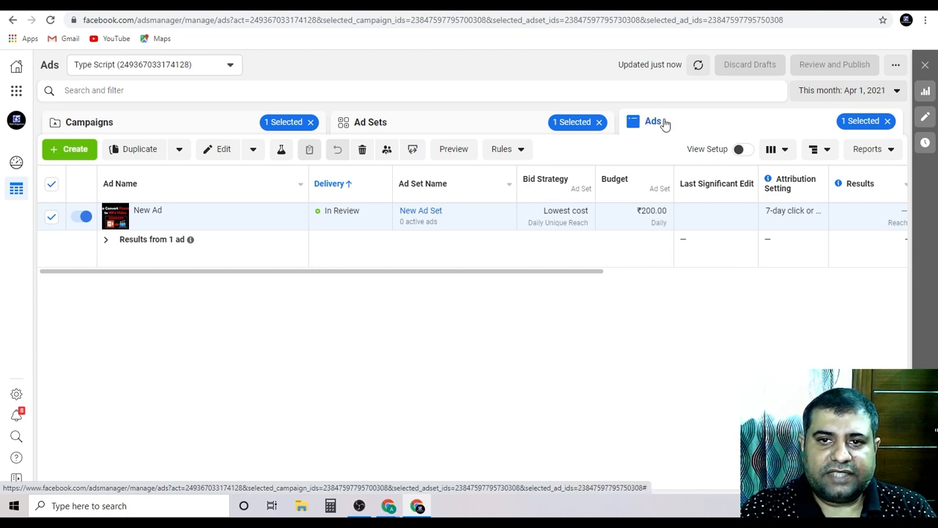
click(439, 127)
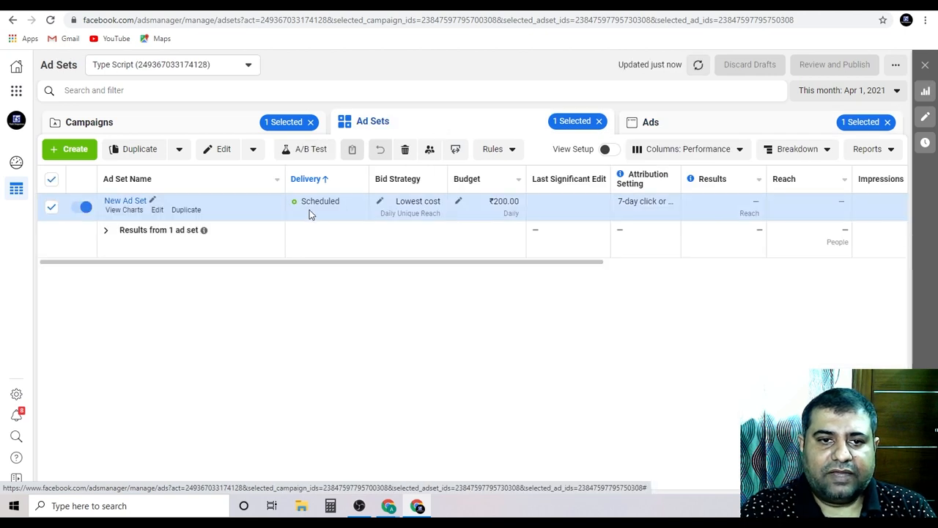
click(183, 128)
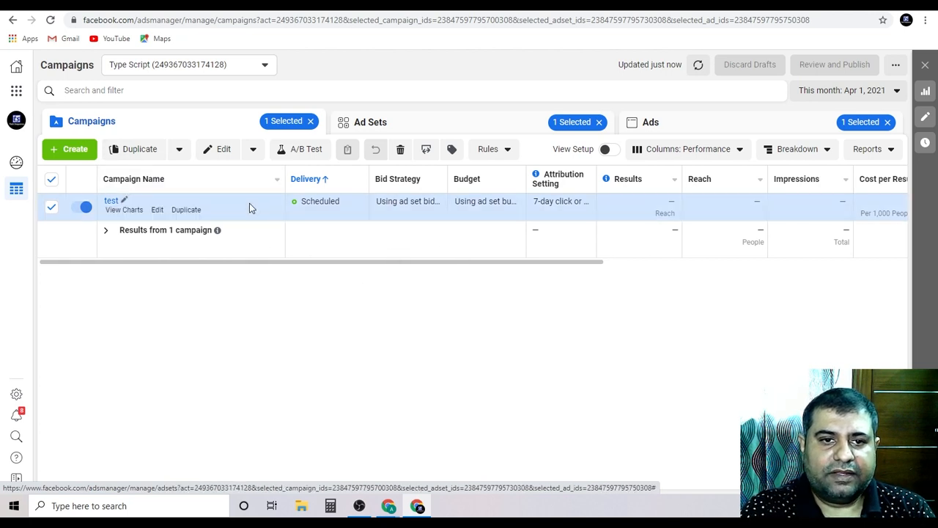
click(432, 129)
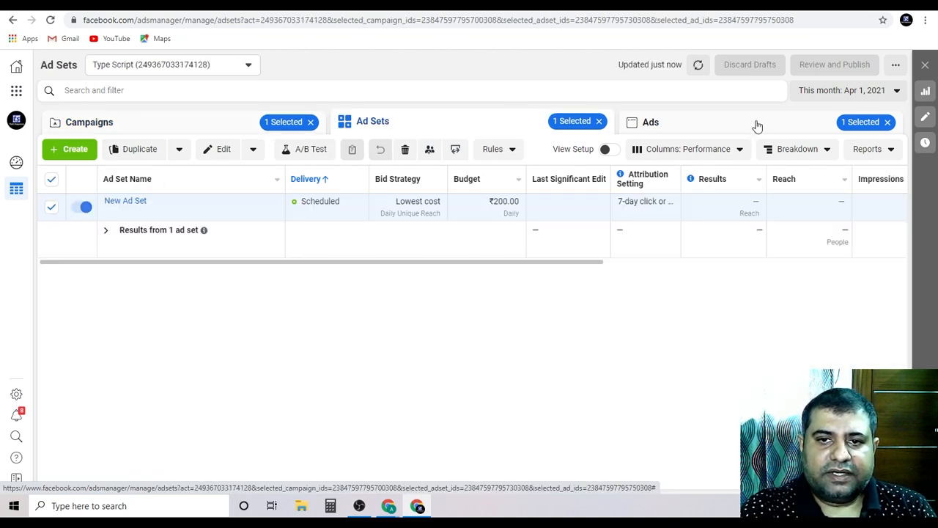
click(724, 126)
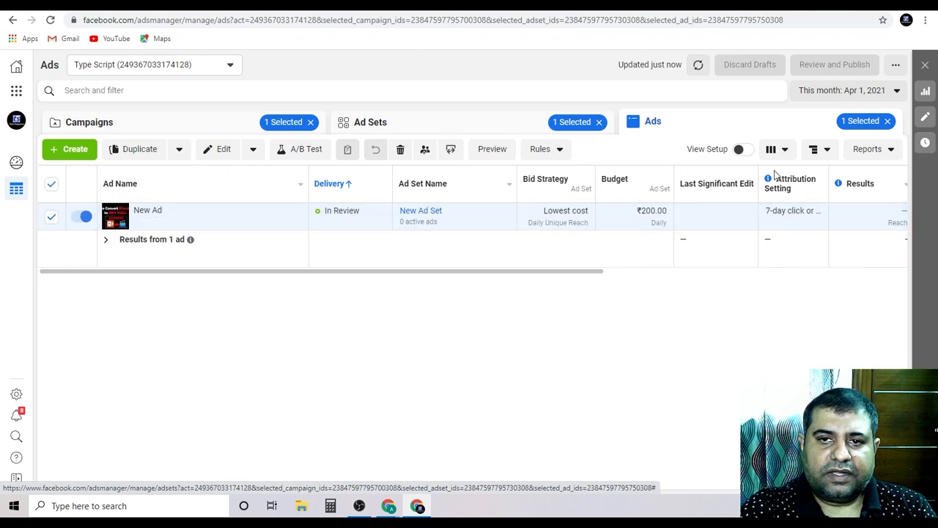